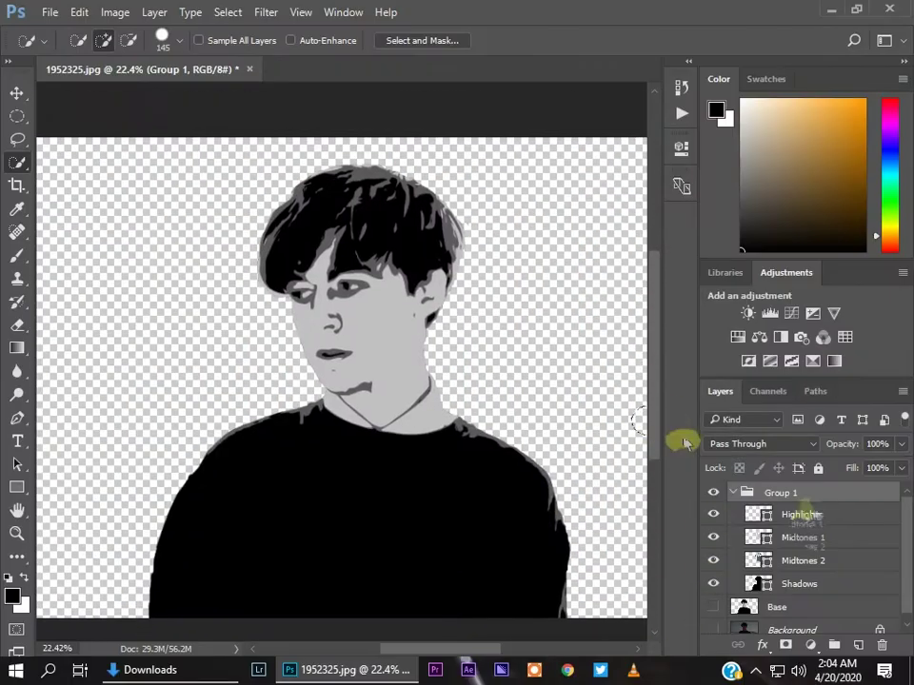
# Step: Check the Highlights fill colour and leave it unchanged
pyautogui.click(804, 514)
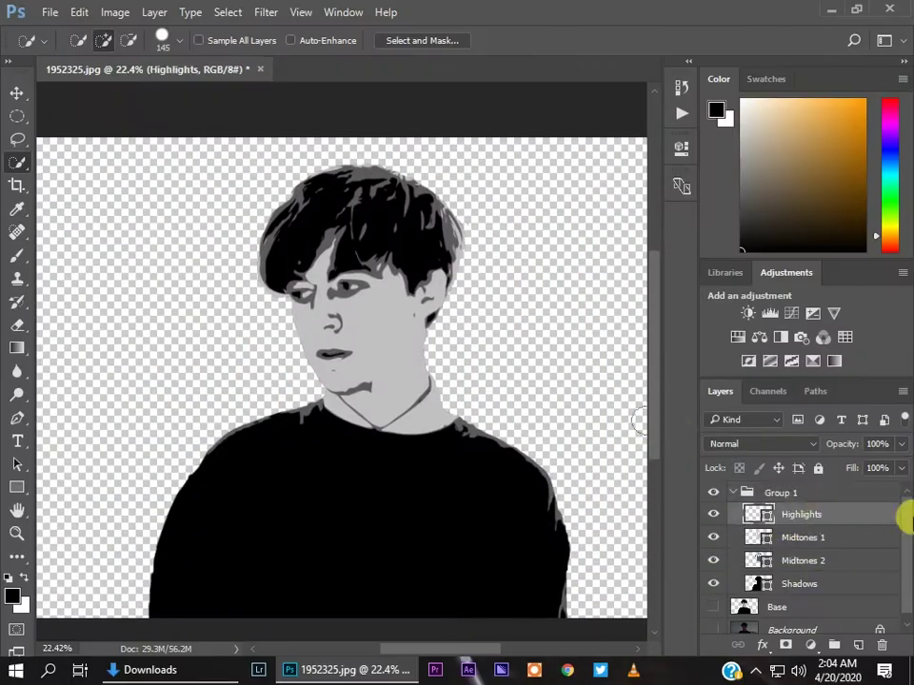
pyautogui.doubleClick(758, 515)
pyautogui.click(765, 144)
# Step: Recolour the Midtones 1 fill to the light peach skin tone dbb482
pyautogui.doubleClick(759, 536)
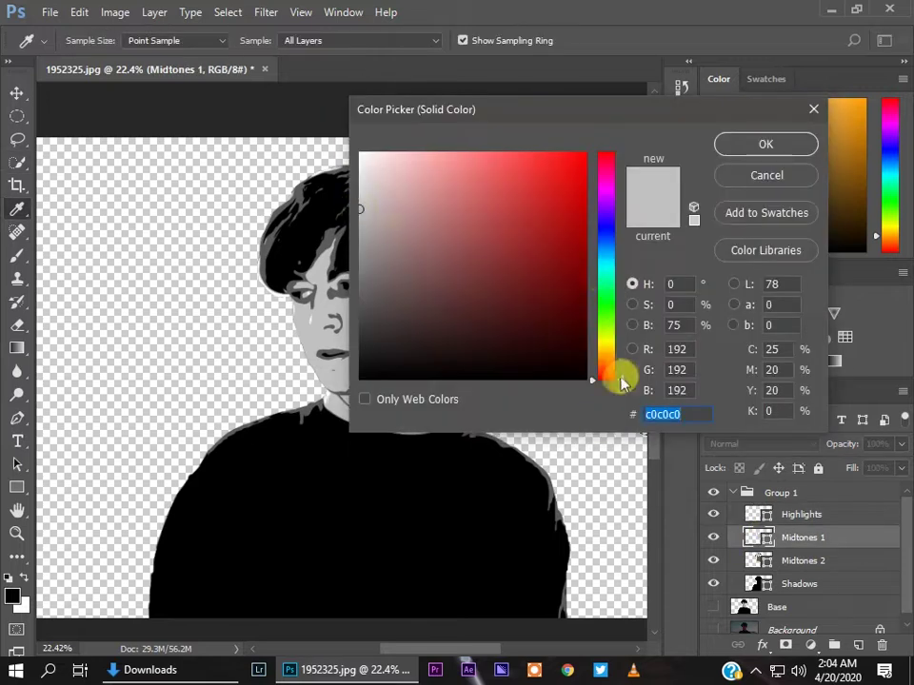
pyautogui.moveTo(481, 197); pyautogui.dragTo(495, 195)
pyautogui.moveTo(486, 143); pyautogui.dragTo(575, 145)
pyautogui.click(541, 173)
pyautogui.moveTo(711, 372); pyautogui.dragTo(710, 373)
pyautogui.click(854, 147)
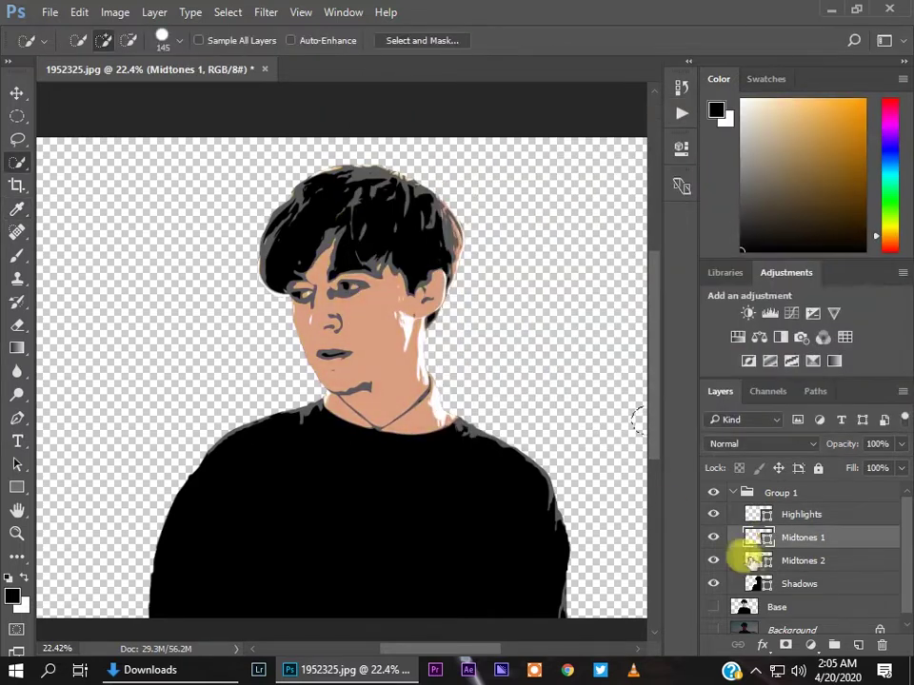
# Step: Recolour the Midtones 2 fill to the brown tone 96705c
pyautogui.doubleClick(759, 561)
pyautogui.moveTo(314, 102); pyautogui.dragTo(457, 116)
pyautogui.click(342, 314)
pyautogui.click(471, 244)
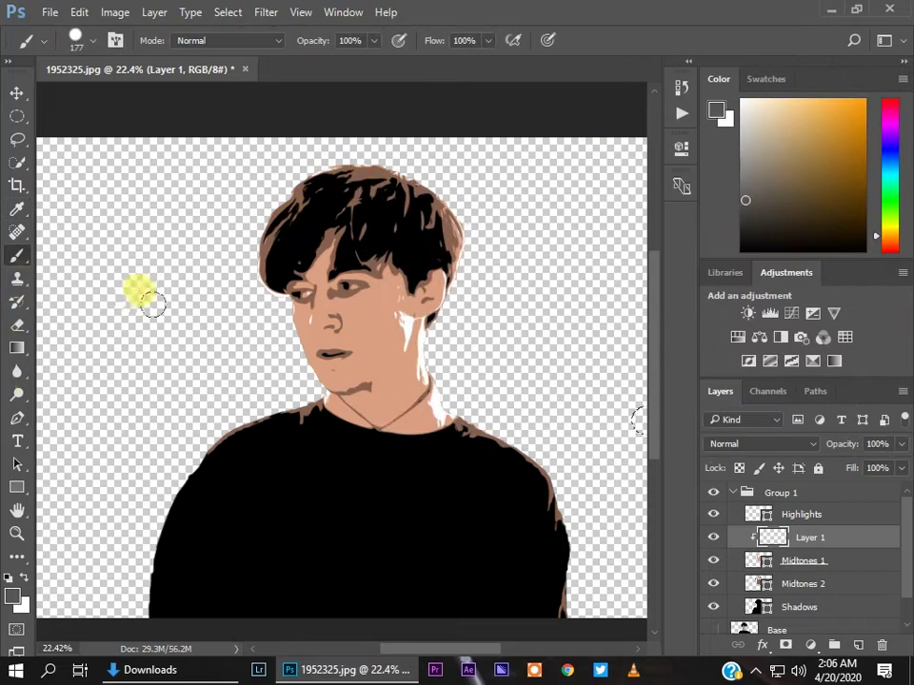
# Step: Add a new layer clipped to Midtones 2 and select a large circle around the figure
pyautogui.hotkey('ctrl', 'shift', 'alt', 'n')
pyautogui.hotkey('ctrl', 'alt', 'g')
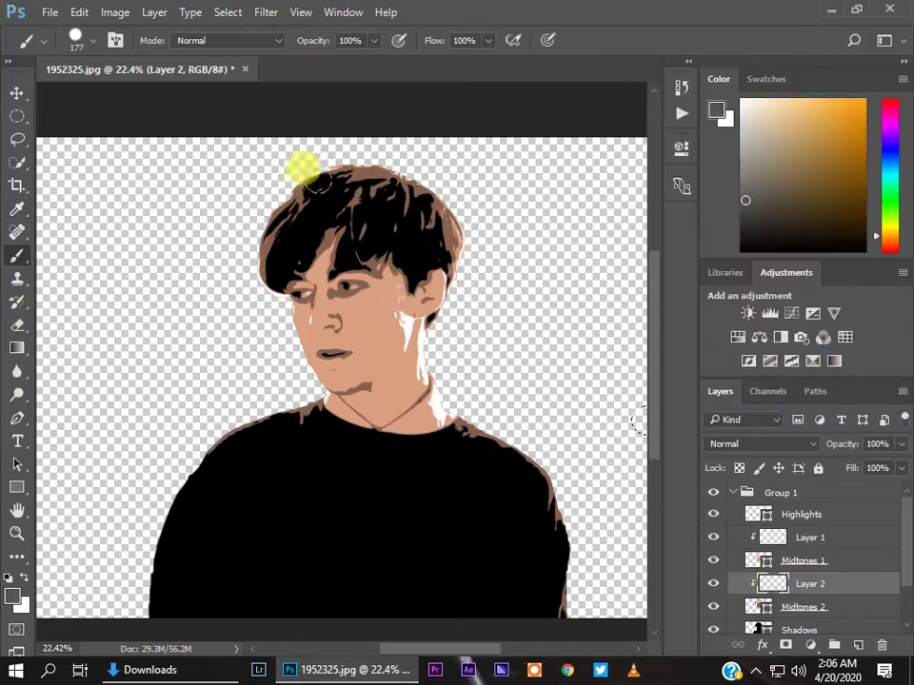
pyautogui.press('m')
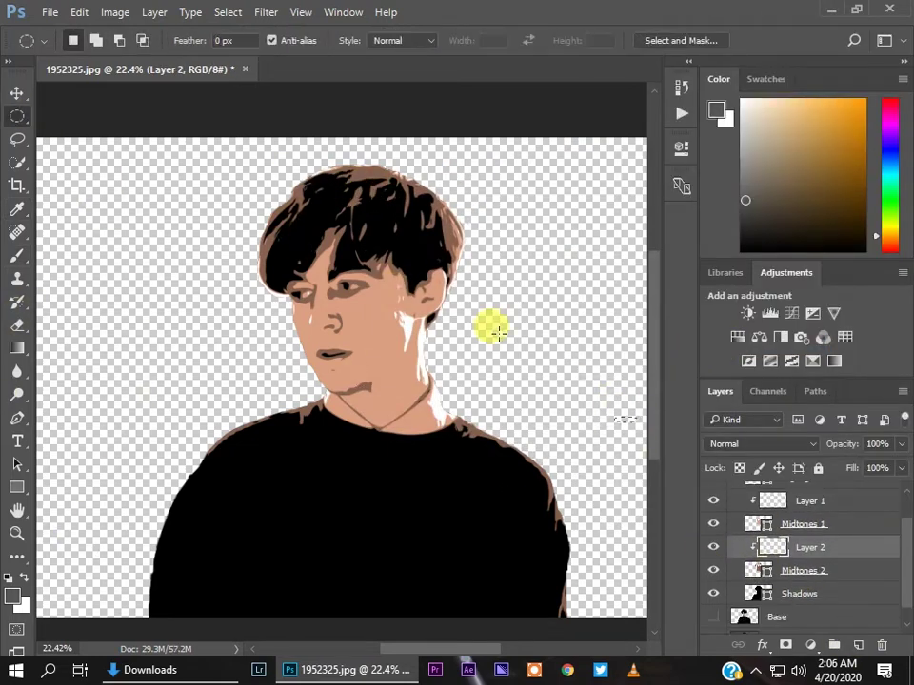
pyautogui.scroll(-2, 386, 302)
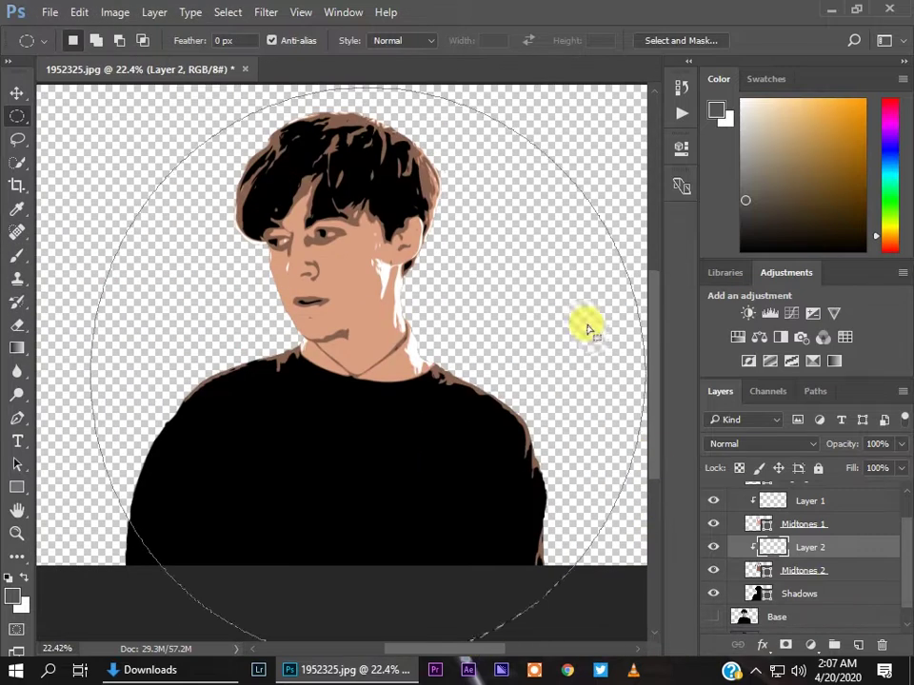
pyautogui.moveTo(203, 161); pyautogui.dragTo(562, 511)
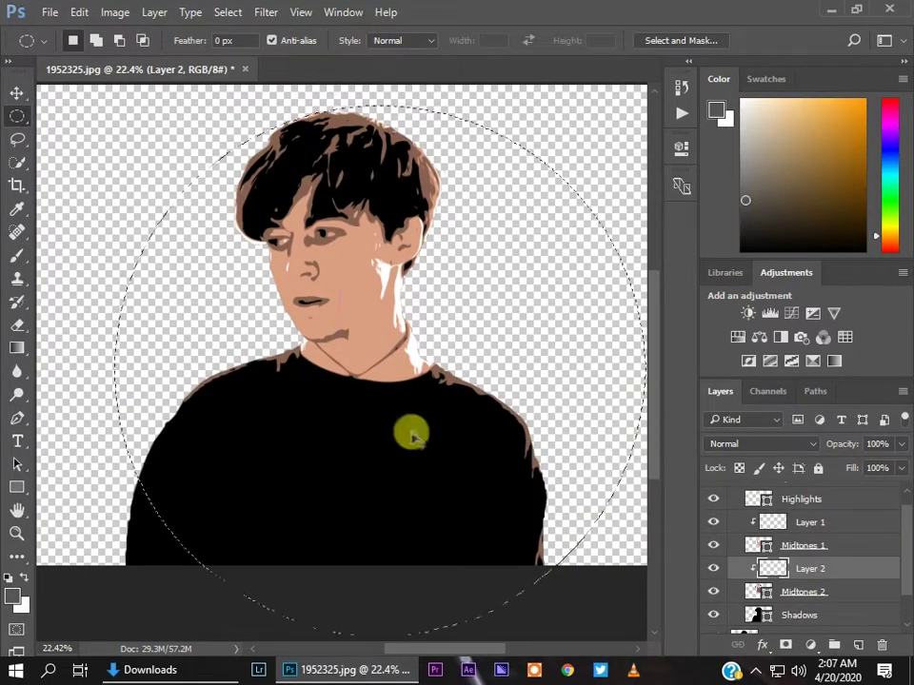
# Step: Brush hair shading inside the circular selection
pyautogui.press('b')
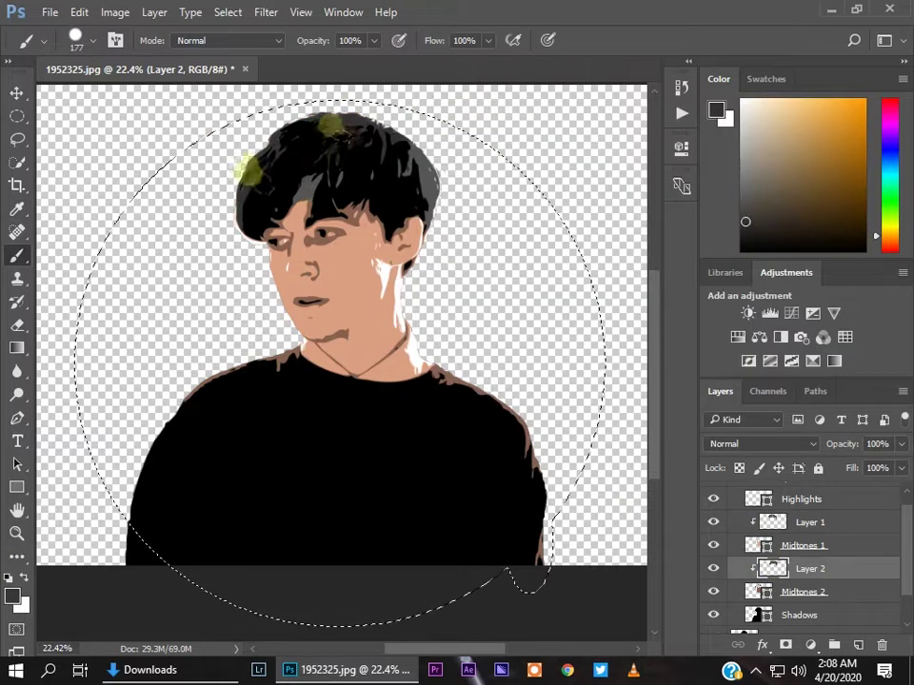
pyautogui.scroll(5, 411, 267)
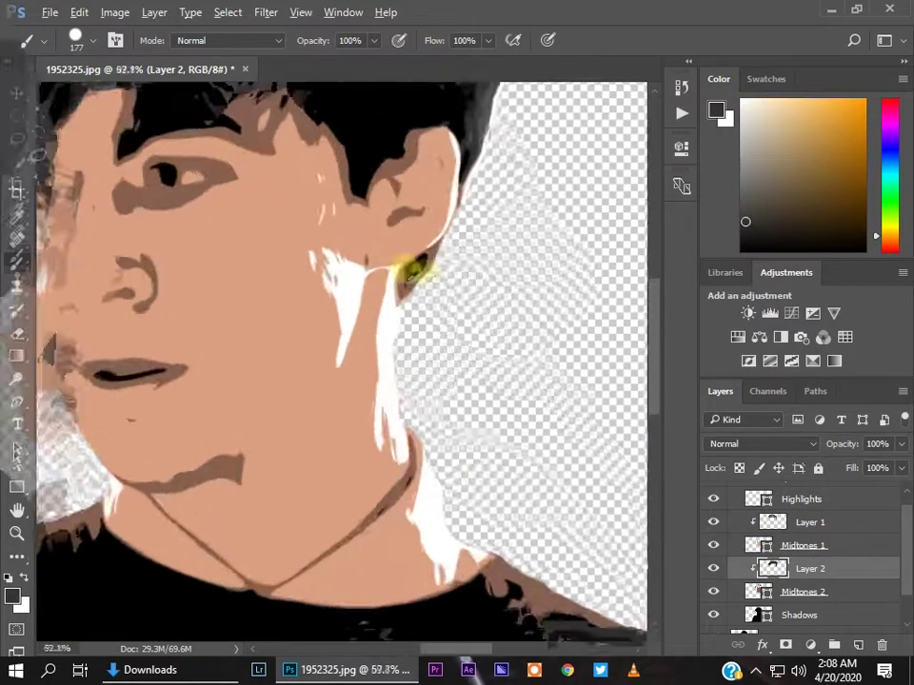
pyautogui.scroll(-4, 547, 442)
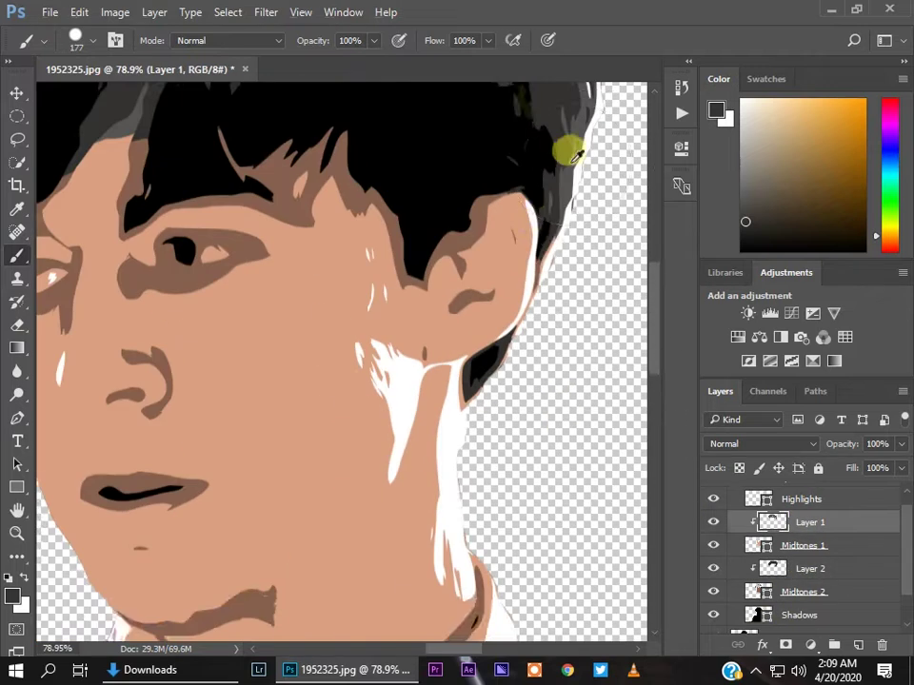
pyautogui.scroll(4, 591, 316)
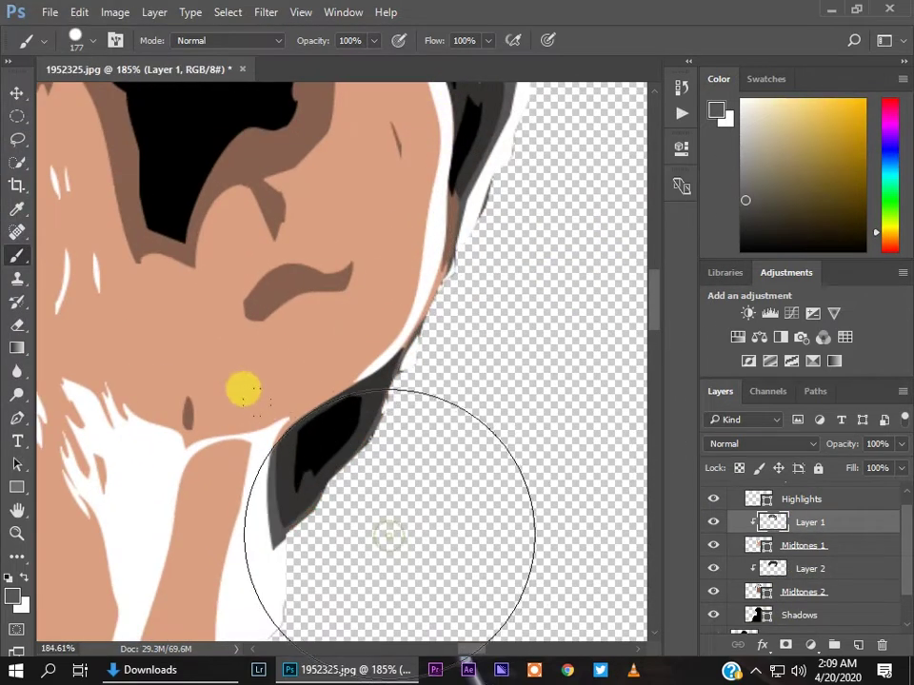
pyautogui.scroll(-8, 585, 305)
pyautogui.scroll(-1, 619, 373)
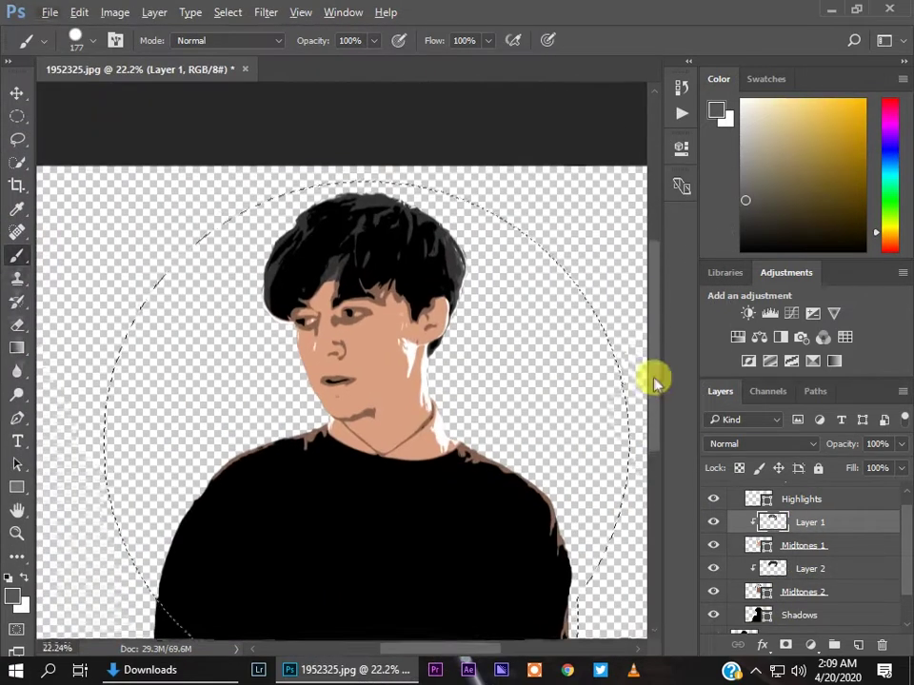
# Step: Clear the circular selection and set the paint colour to black
pyautogui.click(17, 116)
pyautogui.click(86, 106)
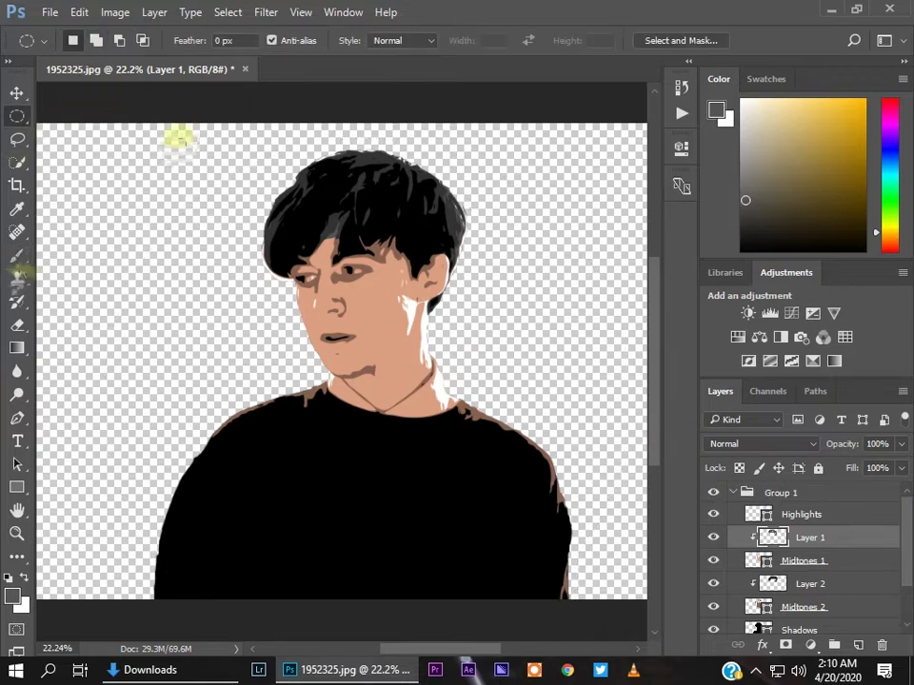
pyautogui.press('b')
pyautogui.click(13, 595)
pyautogui.click(387, 355)
pyautogui.press('Return')
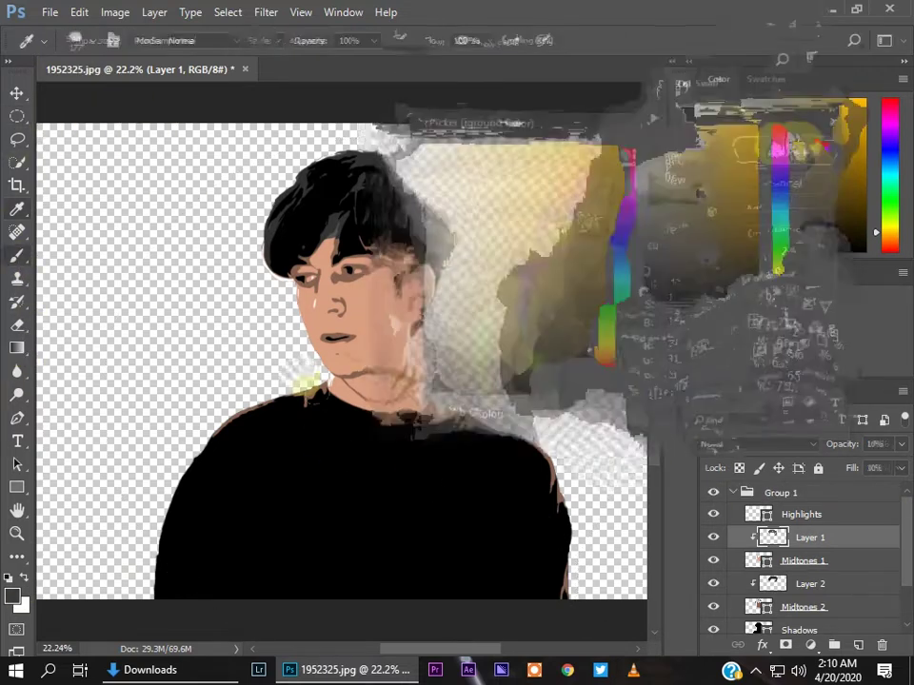
# Step: Draw a larger elliptical selection, then paint on Layers 2 and 1, colouring the collar mustard gold
pyautogui.click(17, 115)
pyautogui.moveTo(147, 121); pyautogui.dragTo(618, 620)
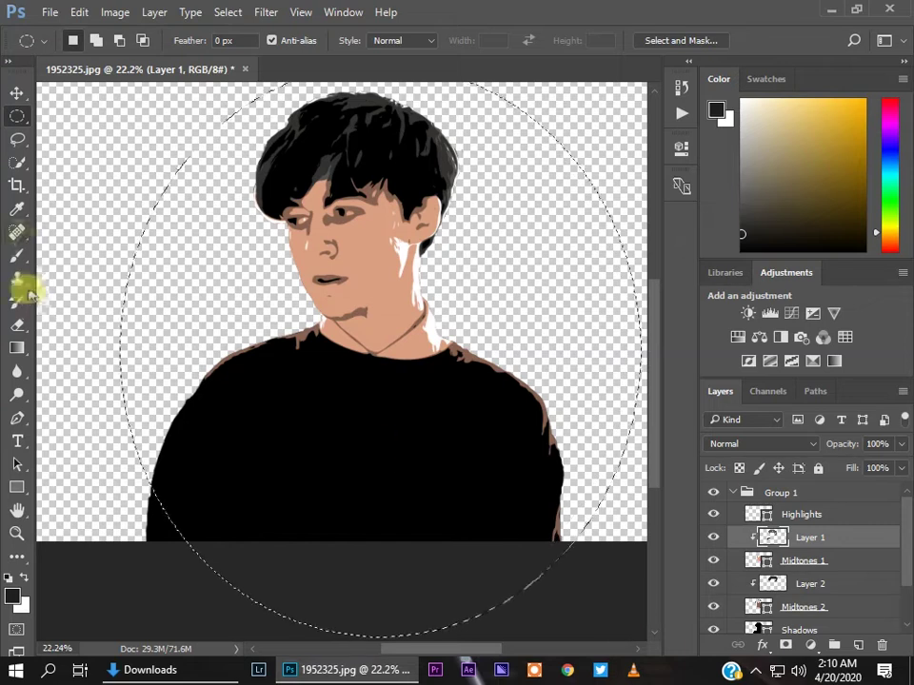
pyautogui.click(16, 255)
pyautogui.hotkey('ctrl', 'd')
pyautogui.scroll(1, 136, 167)
pyautogui.keyDown('ctrl'); pyautogui.click(269, 467); pyautogui.keyUp('ctrl')
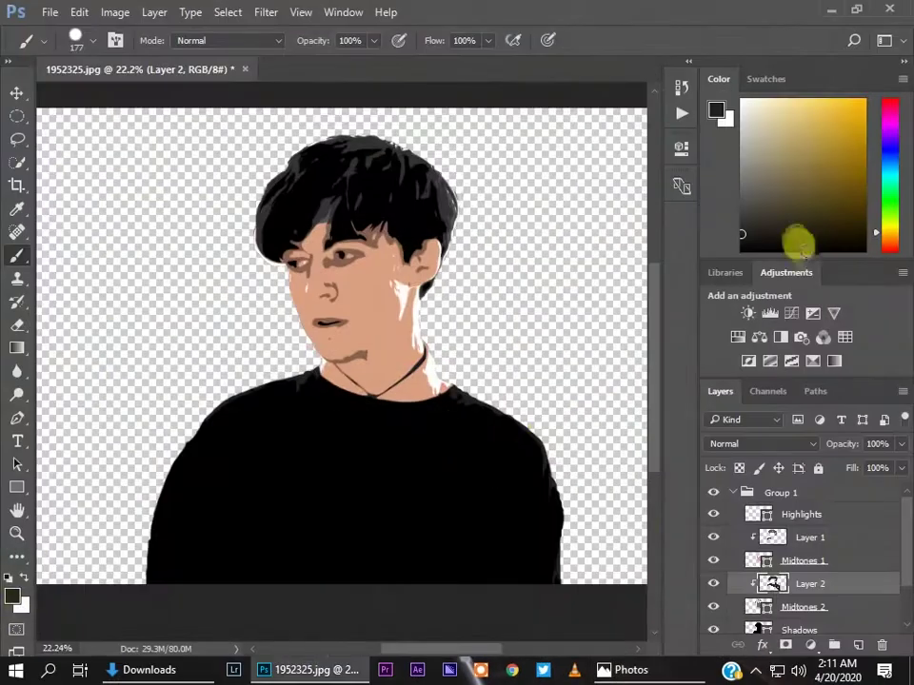
pyautogui.keyDown('ctrl'); pyautogui.click(390, 385); pyautogui.keyUp('ctrl')
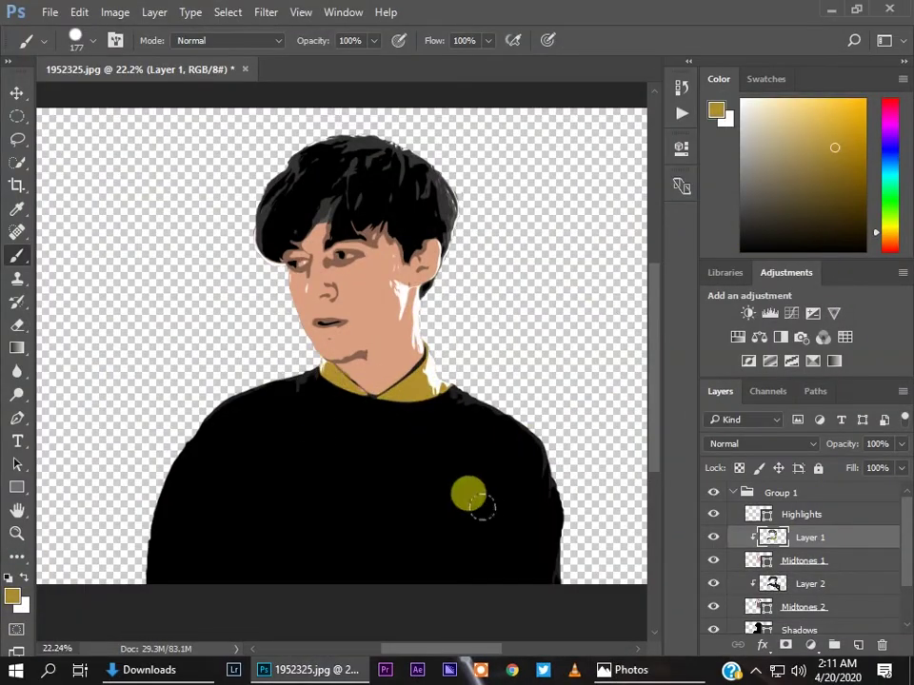
# Step: Paint an orange stroke into the hair on Layer 1 with a size 42 brush
pyautogui.doubleClick(755, 546)
pyautogui.click(781, 151)
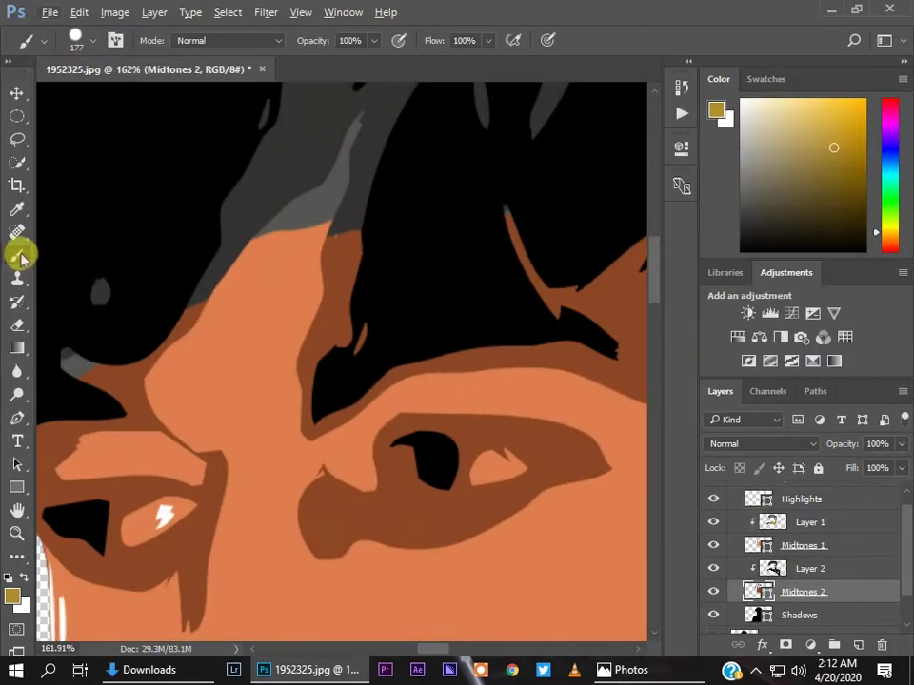
pyautogui.keyDown('ctrl'); pyautogui.click(52, 537); pyautogui.keyUp('ctrl')
pyautogui.click(92, 40)
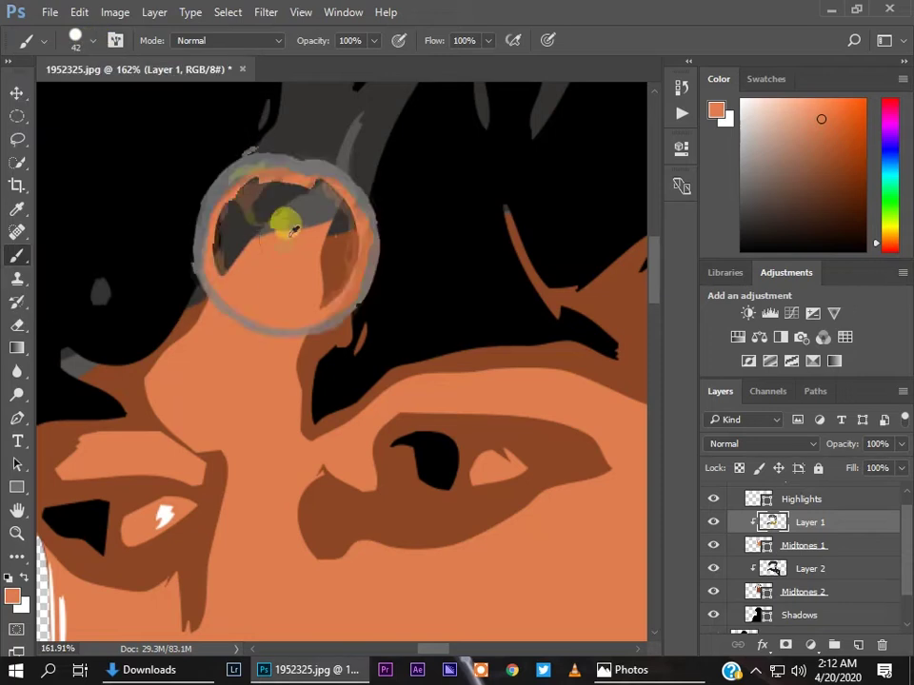
pyautogui.moveTo(286, 217); pyautogui.dragTo(339, 233)
# Step: Brush over stray marks on Layer 2 in dark brown
pyautogui.click(797, 569)
pyautogui.keyDown('alt'); pyautogui.click(82, 306); pyautogui.keyUp('alt')
pyautogui.scroll(-3, 272, 391)
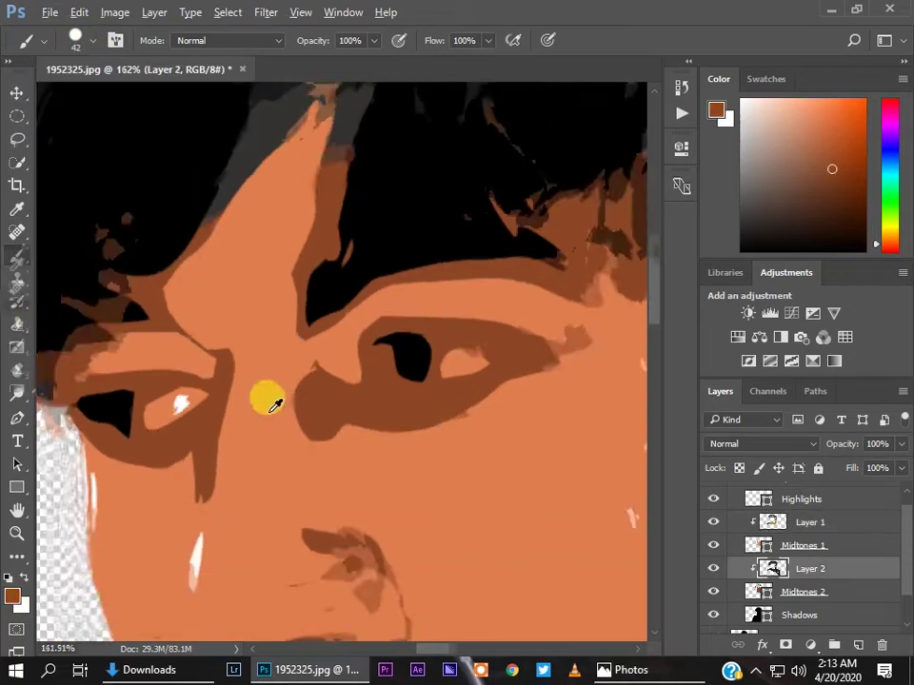
pyautogui.scroll(-5, 280, 285)
pyautogui.scroll(3, 295, 283)
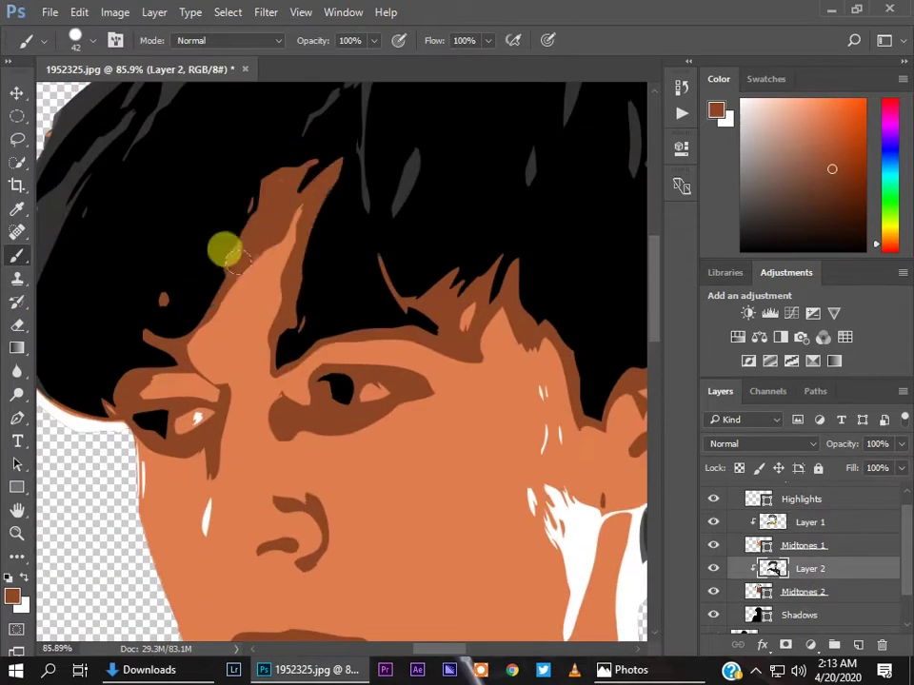
pyautogui.scroll(-4, 439, 357)
pyautogui.scroll(-1, 503, 440)
# Step: Paint out the remaining pale marks on Layer 2 in near-black 222121 with a size 108 brush
pyautogui.click(12, 594)
pyautogui.click(758, 149)
pyautogui.click(92, 40)
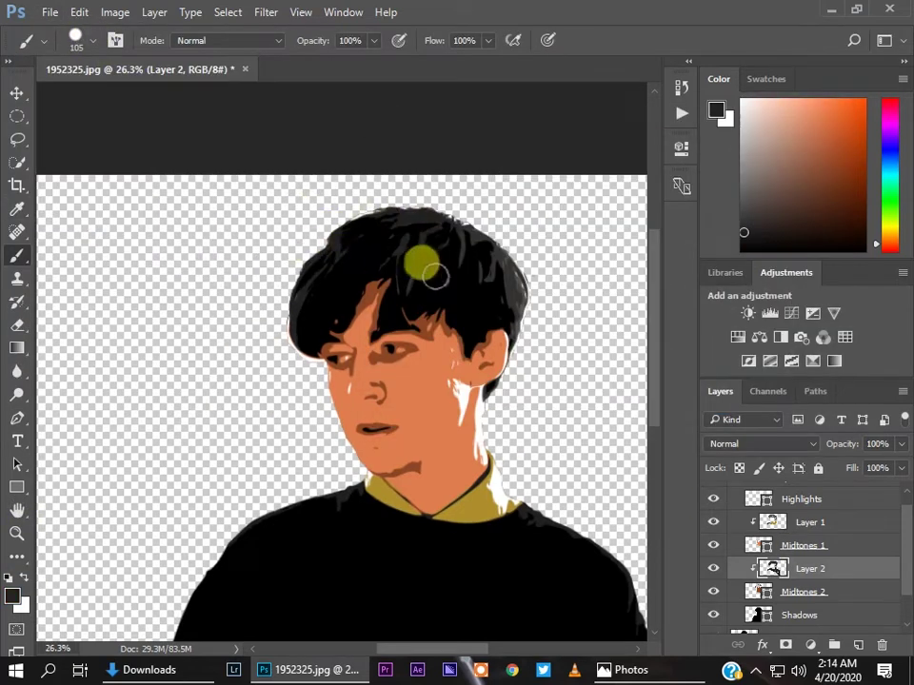
pyautogui.scroll(-2, 590, 285)
pyautogui.scroll(-2, 495, 314)
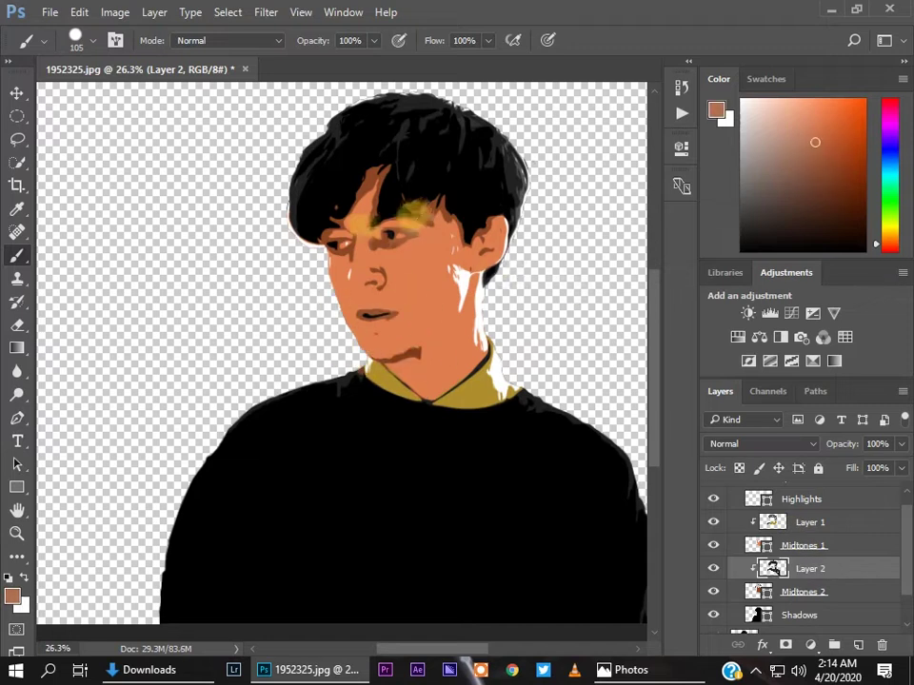
pyautogui.scroll(-1, 504, 314)
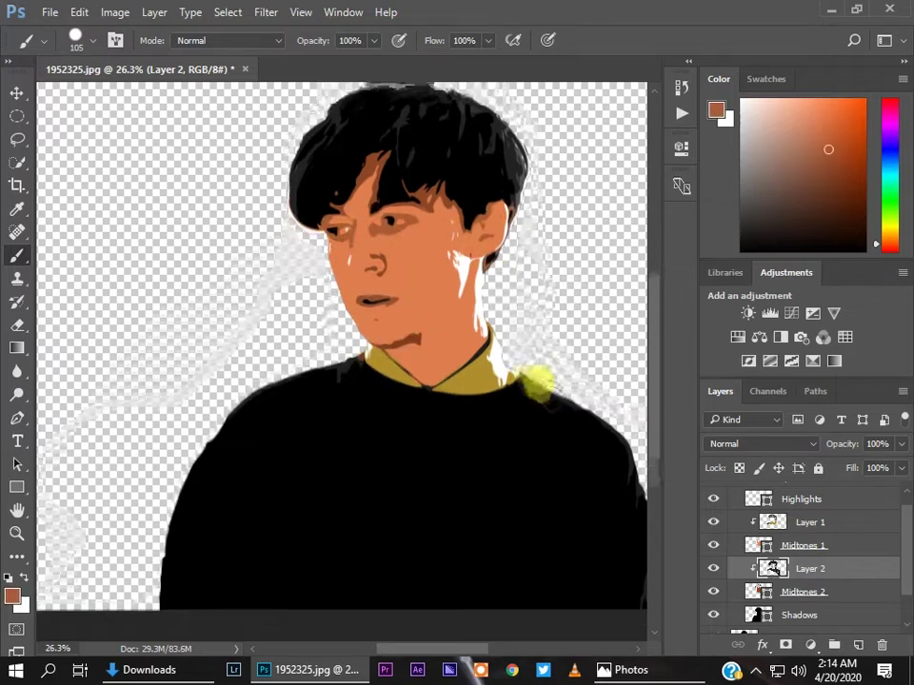
pyautogui.click(740, 231)
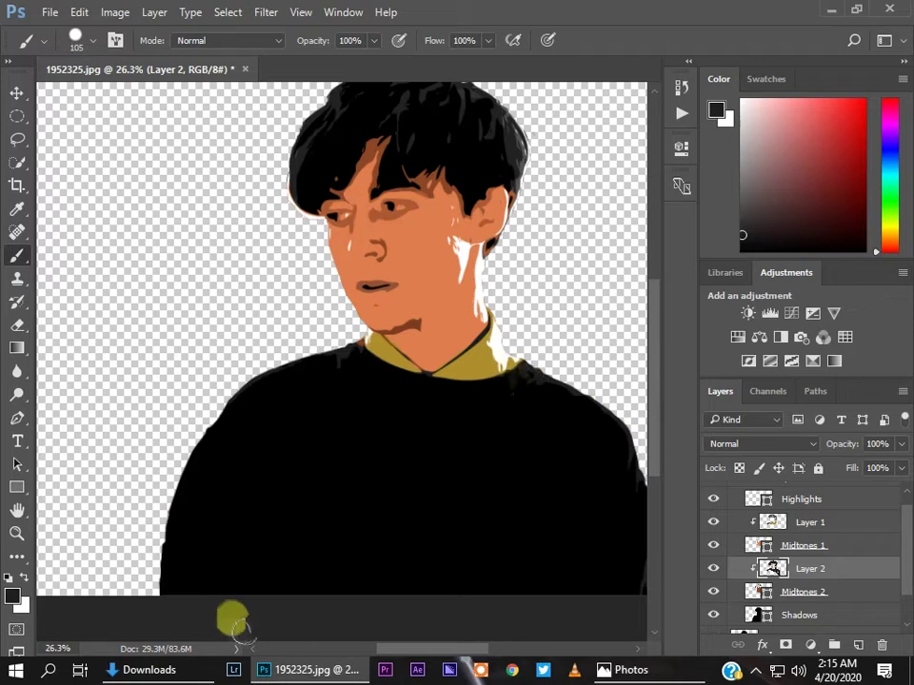
pyautogui.scroll(3, 401, 320)
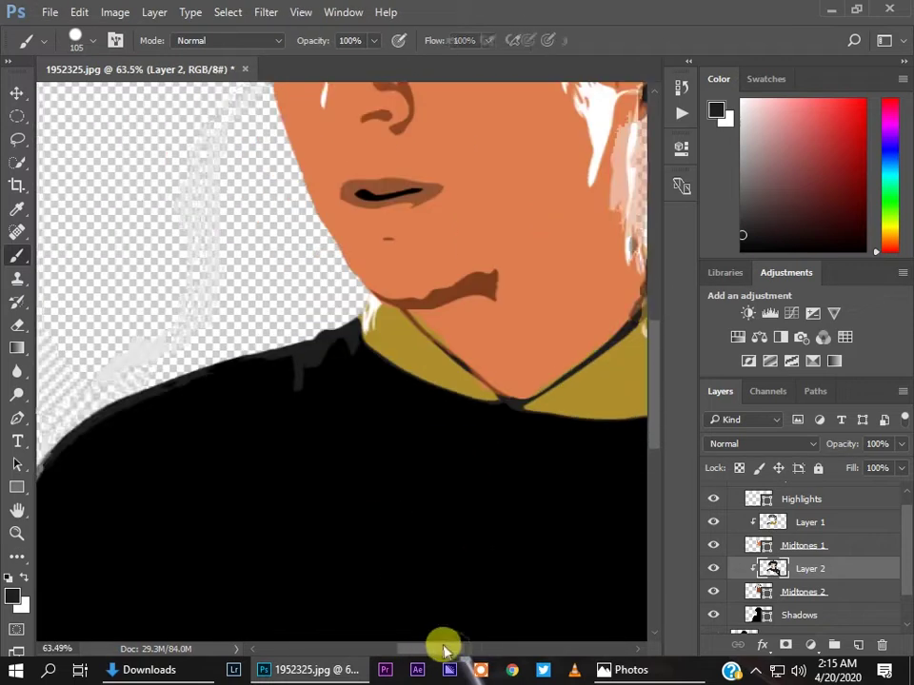
pyautogui.scroll(-3, 445, 650)
pyautogui.scroll(1, 898, 547)
# Step: Add a Solid Color fill layer in deep dark red 150d09
pyautogui.scroll(1, 453, 577)
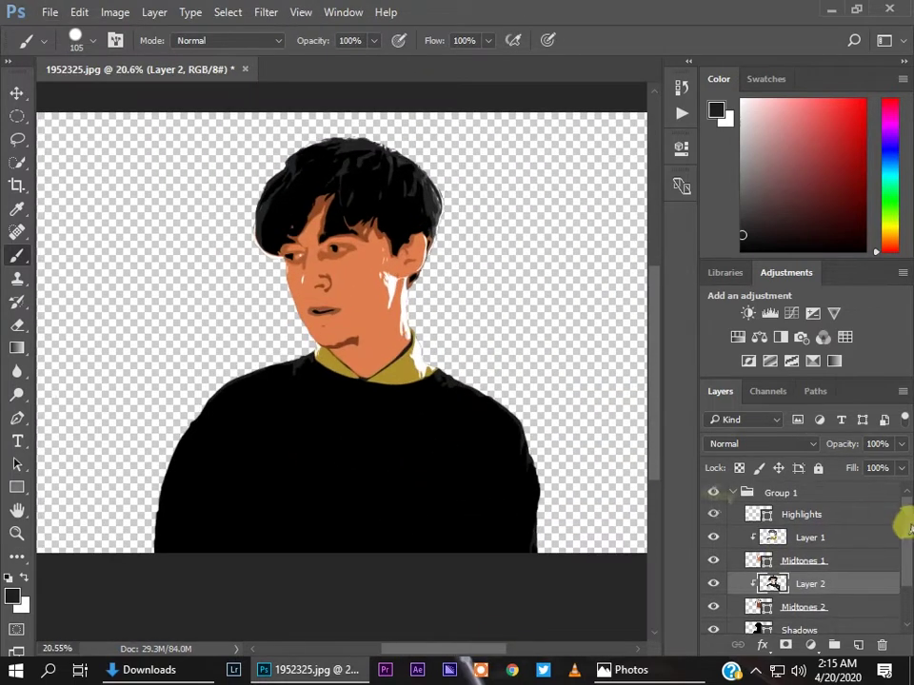
pyautogui.rightClick(866, 555)
pyautogui.click(810, 645)
pyautogui.click(802, 259)
pyautogui.click(506, 368)
pyautogui.click(628, 378)
pyautogui.click(599, 354)
pyautogui.click(776, 150)
# Step: Move Color Fill 1 below the portrait group and hide it
pyautogui.moveTo(819, 493); pyautogui.dragTo(781, 571)
pyautogui.doubleClick(743, 536)
pyautogui.click(786, 150)
pyautogui.click(713, 536)
pyautogui.scroll(3, 265, 249)
pyautogui.scroll(3, 321, 266)
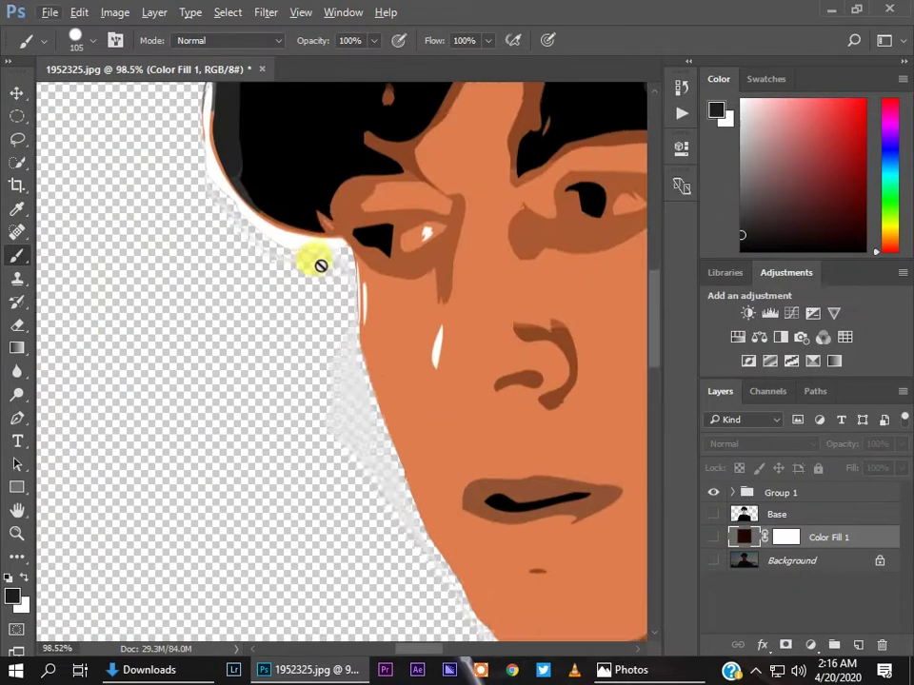
pyautogui.scroll(1, 321, 266)
pyautogui.click(731, 492)
# Step: Create clipped Layer 3 and paint grey along the left hair edge
pyautogui.hotkey('ctrl', 'shift', 'n')
pyautogui.press('Return')
pyautogui.click(748, 193)
pyautogui.moveTo(207, 138)
pyautogui.mouseDown()
pyautogui.moveTo(195, 214)
pyautogui.moveTo(324, 303)
pyautogui.mouseUp()
# Step: Set a size 40 brush and paint three strokes along the hair edge on Layer 3
pyautogui.press('[')
pyautogui.press('[')
pyautogui.press('[')
pyautogui.scroll(-5, 329, 309)
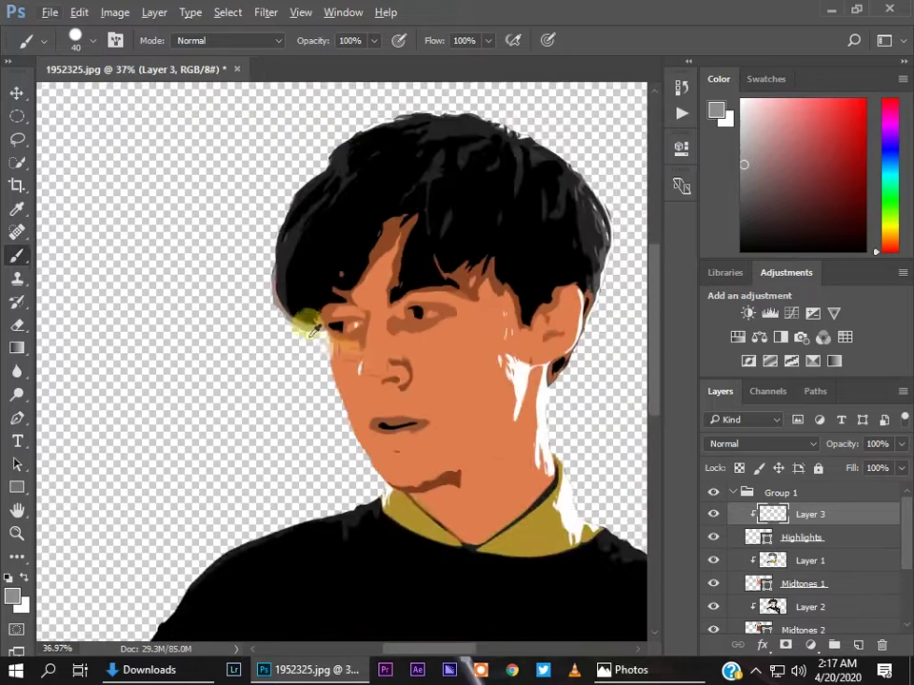
pyautogui.scroll(3, 286, 285)
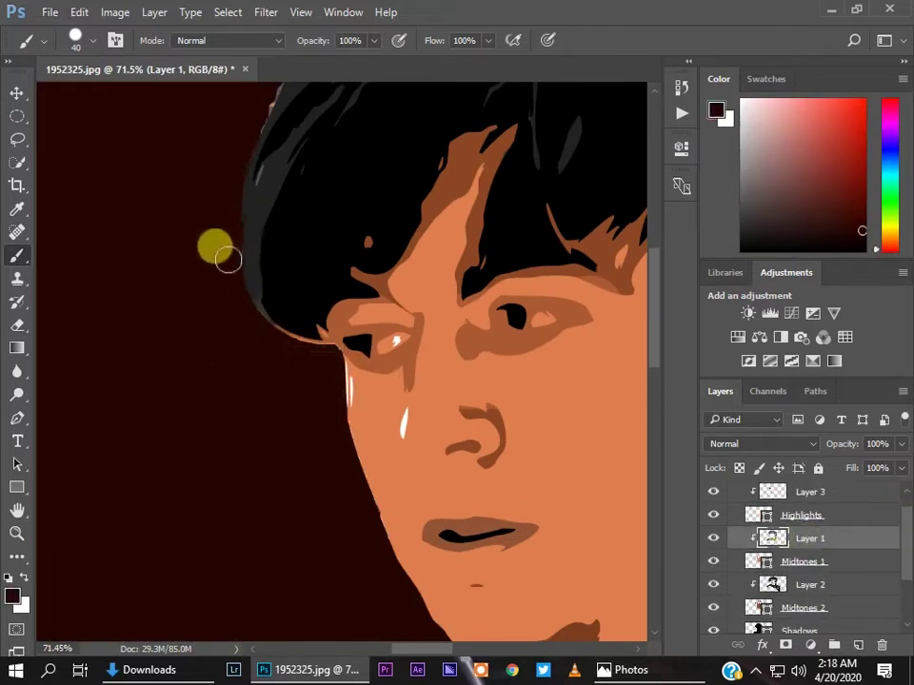
pyautogui.keyDown('ctrl'); pyautogui.click(288, 342); pyautogui.keyUp('ctrl')
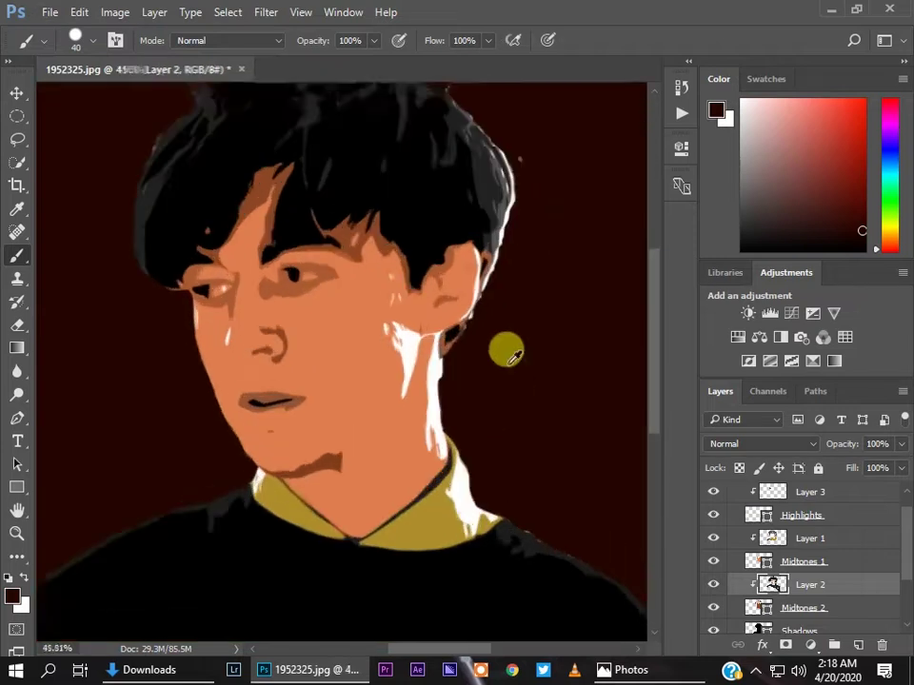
pyautogui.click(800, 519)
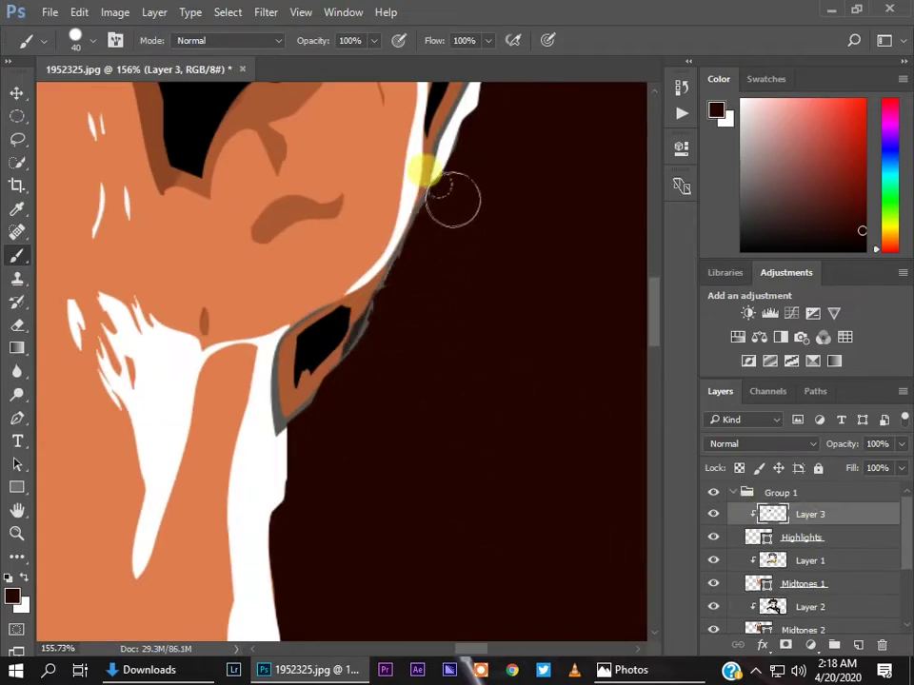
pyautogui.moveTo(423, 172); pyautogui.dragTo(316, 469)
pyautogui.moveTo(301, 332); pyautogui.dragTo(316, 445)
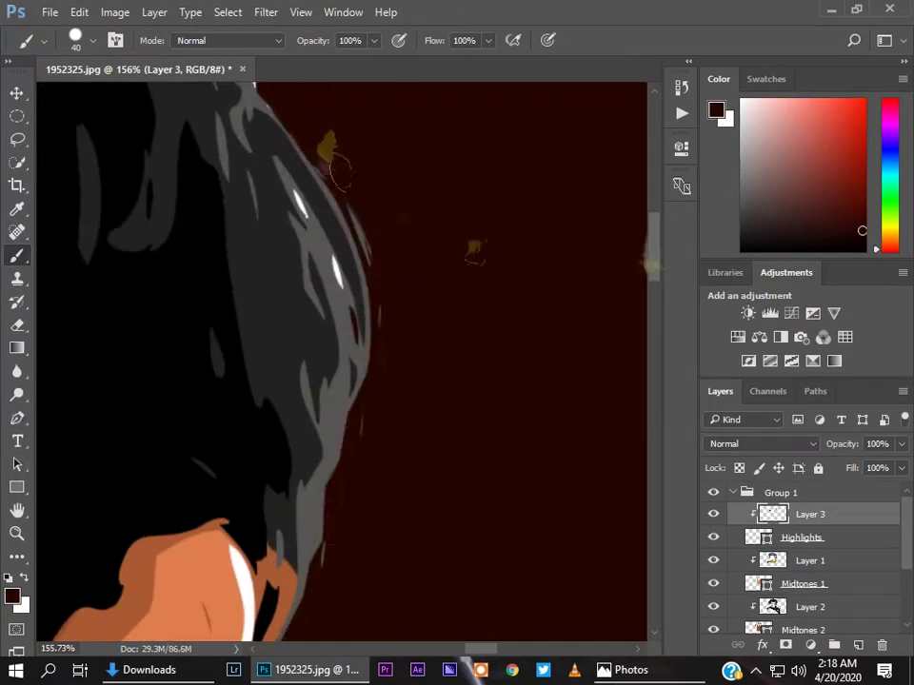
pyautogui.moveTo(339, 171); pyautogui.dragTo(344, 347)
# Step: Touch up the ear edge, switching between Layers 1 and 2
pyautogui.keyDown('ctrl'); pyautogui.click(279, 314); pyautogui.keyUp('ctrl')
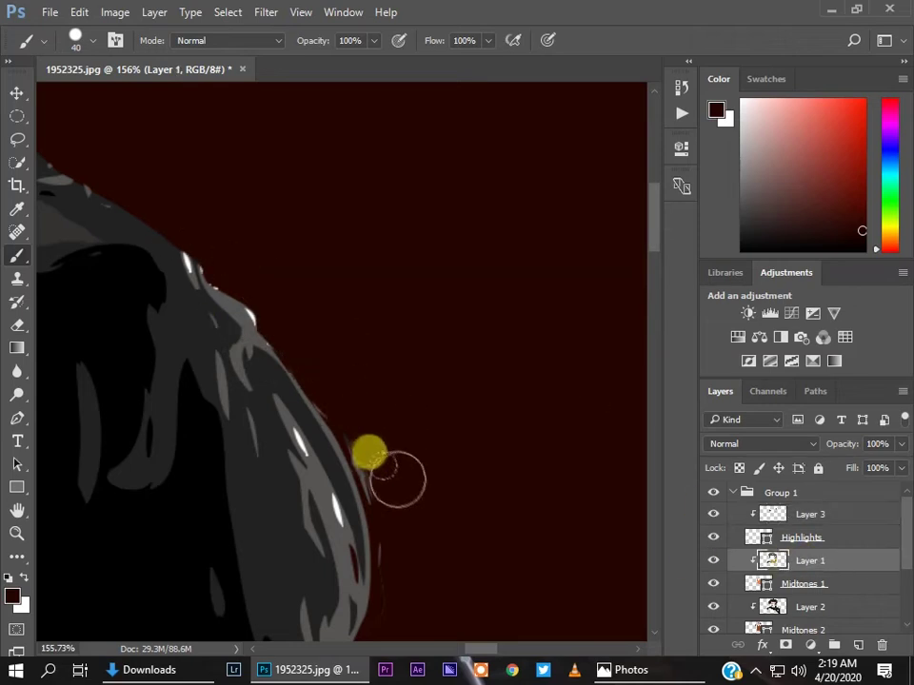
pyautogui.moveTo(403, 537)
pyautogui.mouseDown()
pyautogui.moveTo(333, 437)
pyautogui.moveTo(314, 442)
pyautogui.moveTo(284, 408)
pyautogui.moveTo(180, 459)
pyautogui.mouseUp()
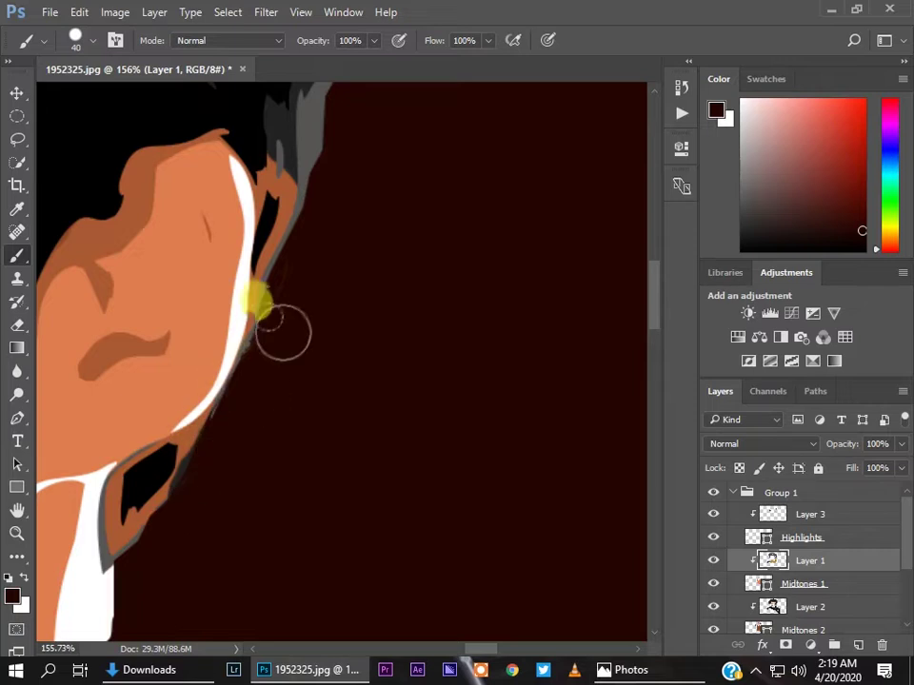
pyautogui.keyDown('ctrl'); pyautogui.click(312, 276); pyautogui.keyUp('ctrl')
pyautogui.scroll(5, 656, 256)
pyautogui.scroll(2, 387, 302)
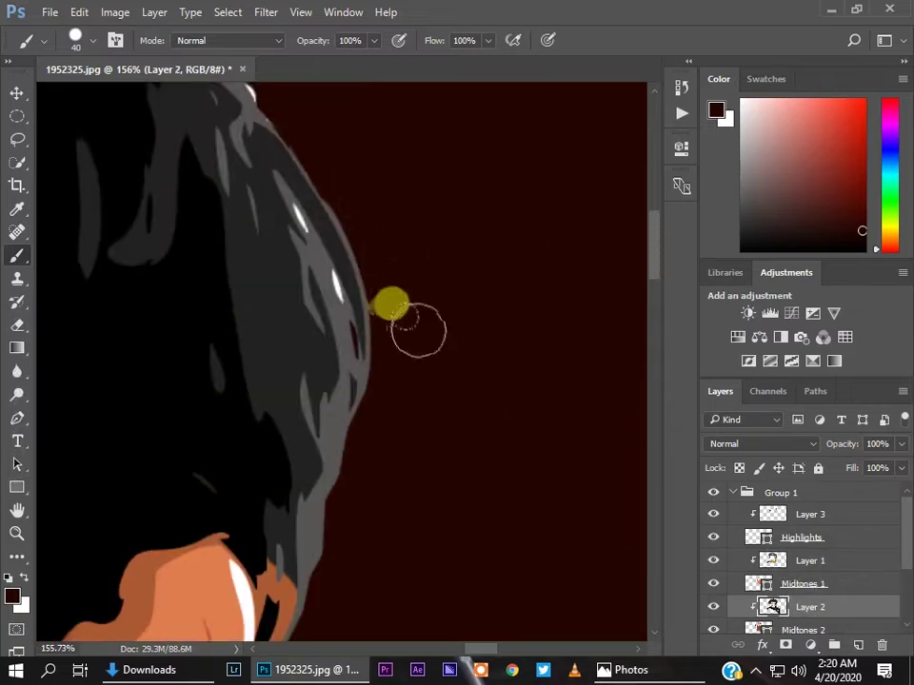
pyautogui.scroll(2, 332, 418)
pyautogui.moveTo(895, 533); pyautogui.dragTo(898, 570)
# Step: Continue edge touch-ups on Layer 4 and then Layer 1
pyautogui.click(805, 599)
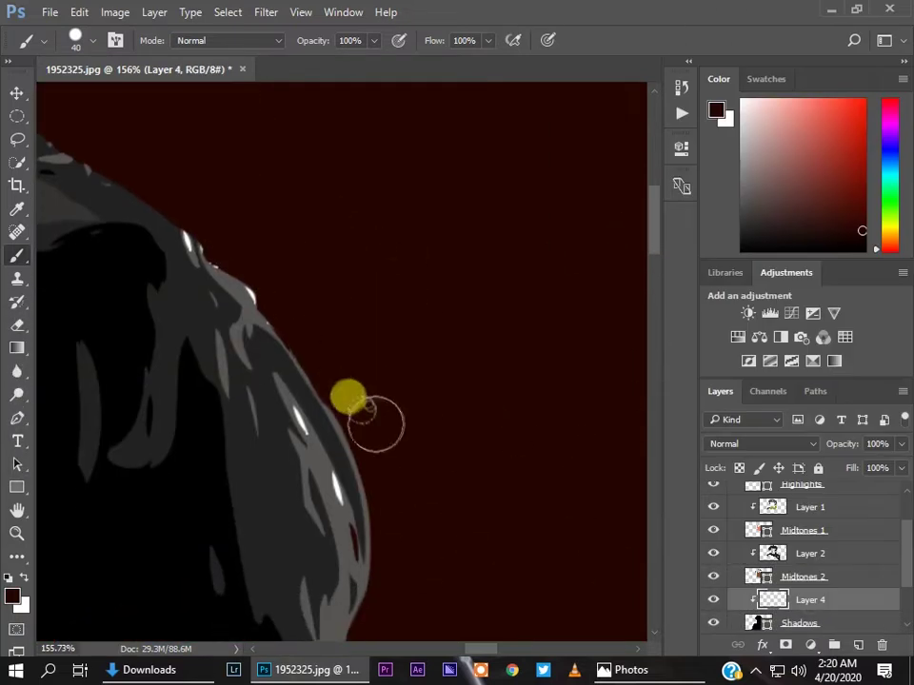
pyautogui.scroll(-5, 346, 394)
pyautogui.scroll(2, 112, 399)
pyautogui.scroll(2, 80, 377)
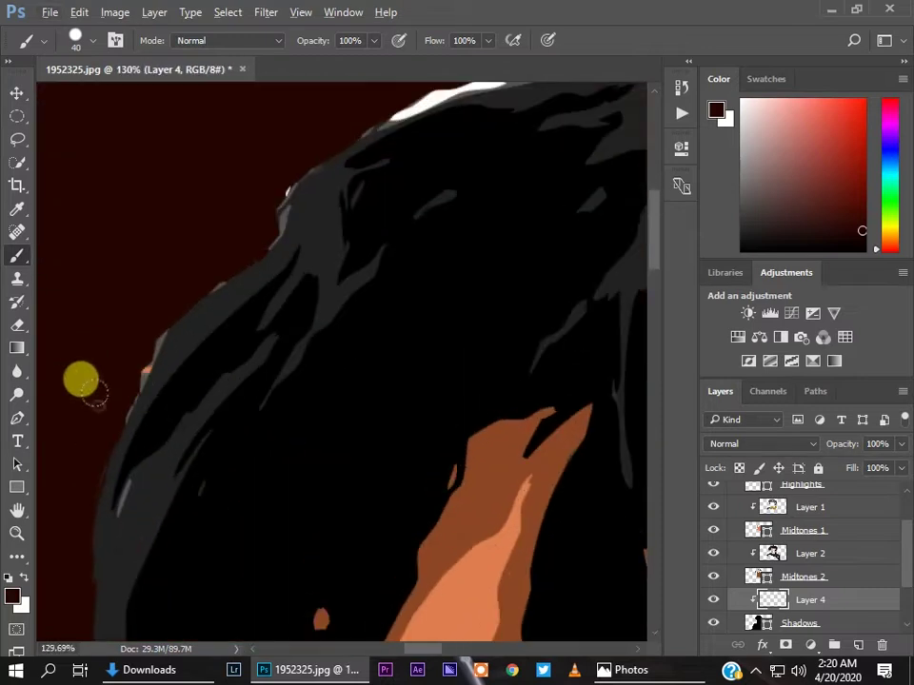
pyautogui.keyDown('ctrl'); pyautogui.click(87, 373); pyautogui.keyUp('ctrl')
pyautogui.scroll(3, 286, 190)
pyautogui.hscroll(3, 127, 319)
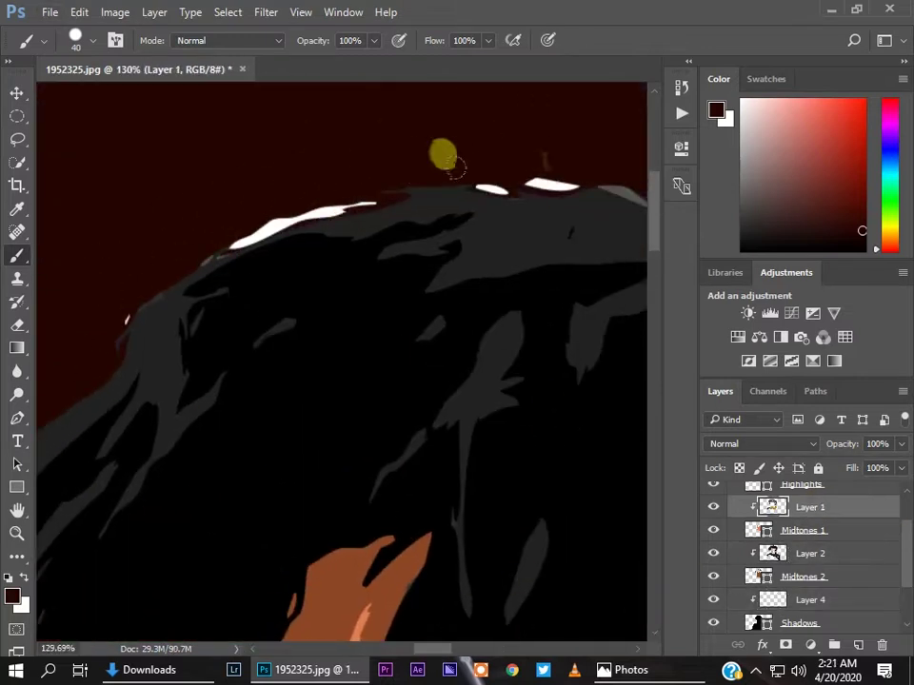
pyautogui.hscroll(1, 620, 552)
pyautogui.scroll(2, 809, 552)
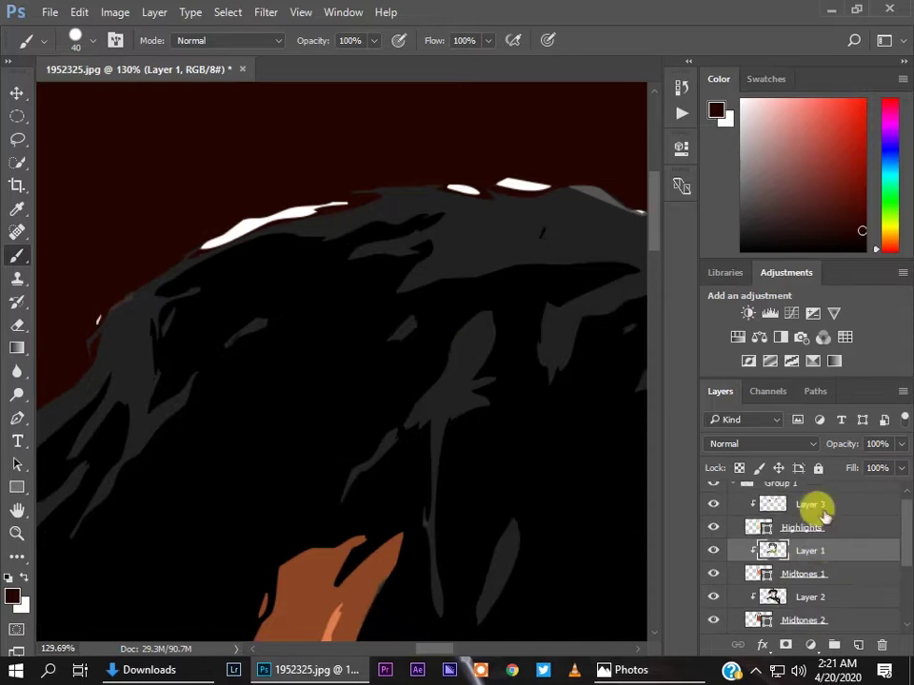
# Step: Clip Layer 3 to the layer beneath near the top hair edge, then return to Layers 1 and 2
pyautogui.click(816, 505)
pyautogui.moveTo(437, 609)
pyautogui.mouseDown()
pyautogui.moveTo(466, 377)
pyautogui.moveTo(316, 330)
pyautogui.moveTo(482, 652)
pyautogui.moveTo(647, 496)
pyautogui.mouseUp()
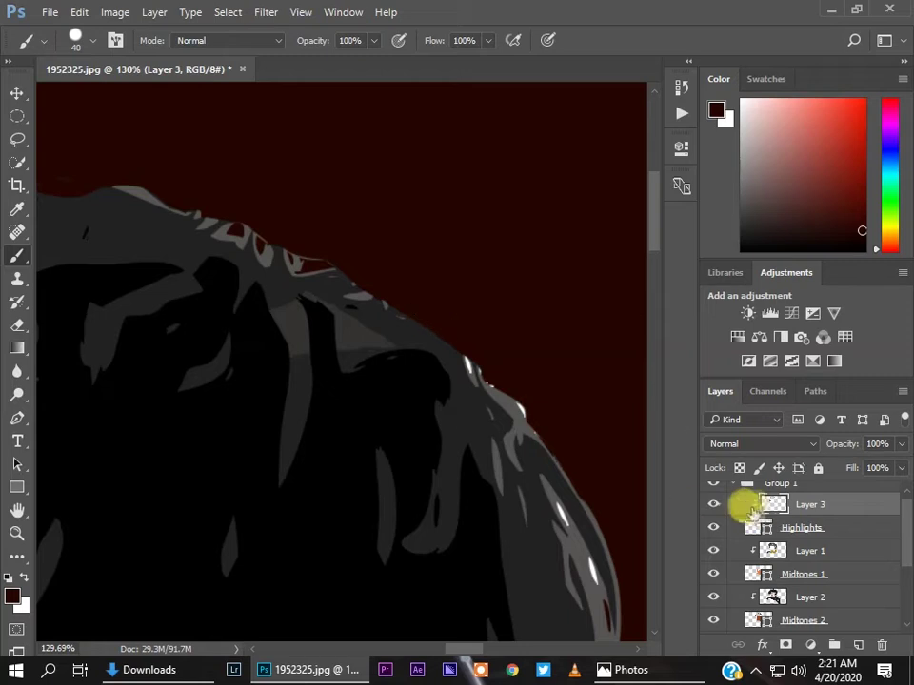
pyautogui.keyDown('alt'); pyautogui.click(752, 515); pyautogui.keyUp('alt')
pyautogui.keyDown('ctrl'); pyautogui.click(297, 220); pyautogui.keyUp('ctrl')
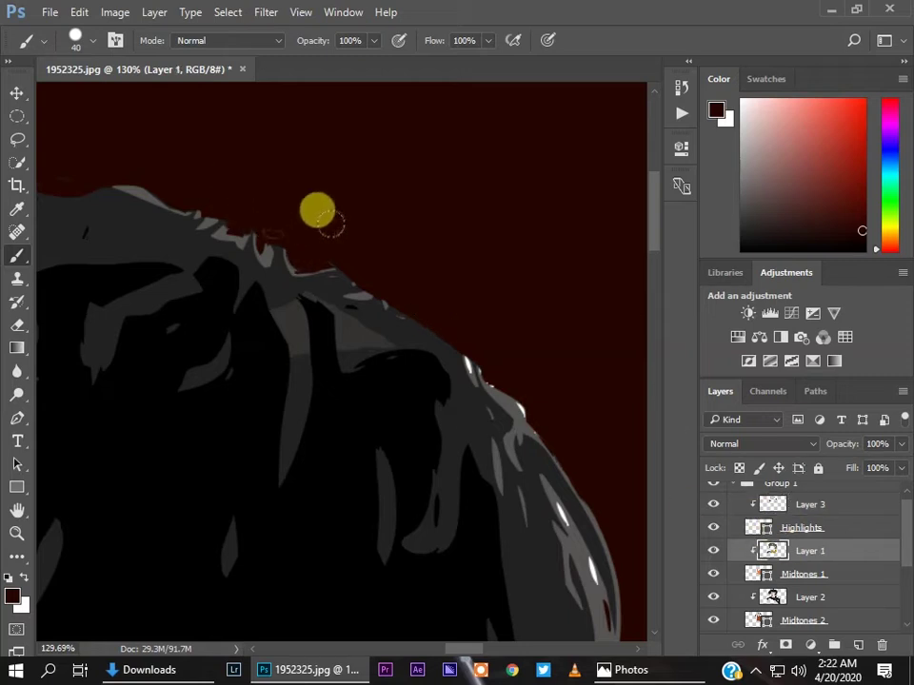
pyautogui.keyDown('ctrl'); pyautogui.click(229, 186); pyautogui.keyUp('ctrl')
# Step: Blend the sweater and shoulder edges dark red on Layers 2 and 1
pyautogui.scroll(-5, 637, 296)
pyautogui.scroll(-2, 211, 524)
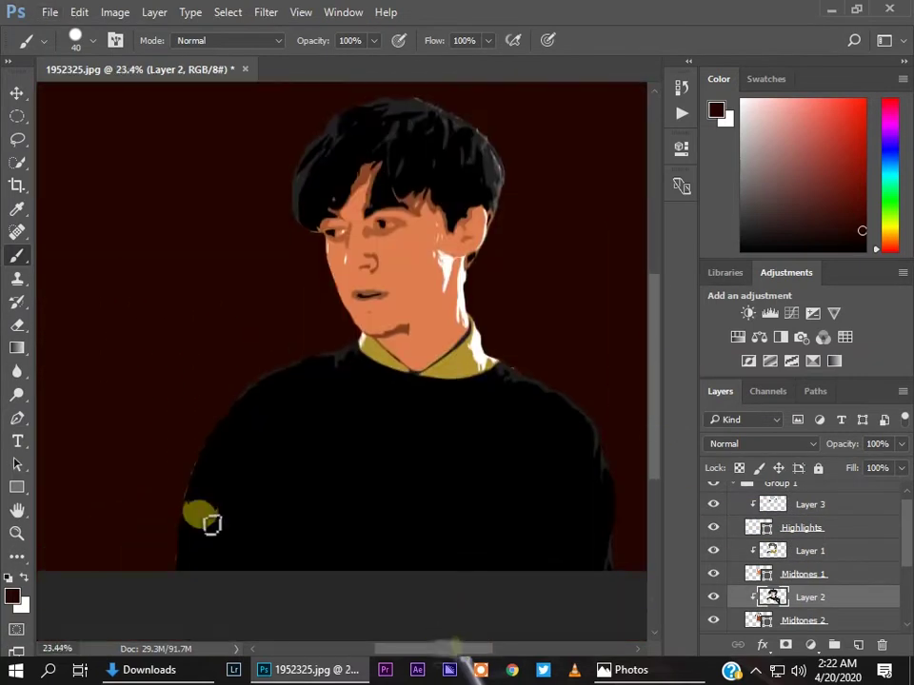
pyautogui.scroll(3, 211, 523)
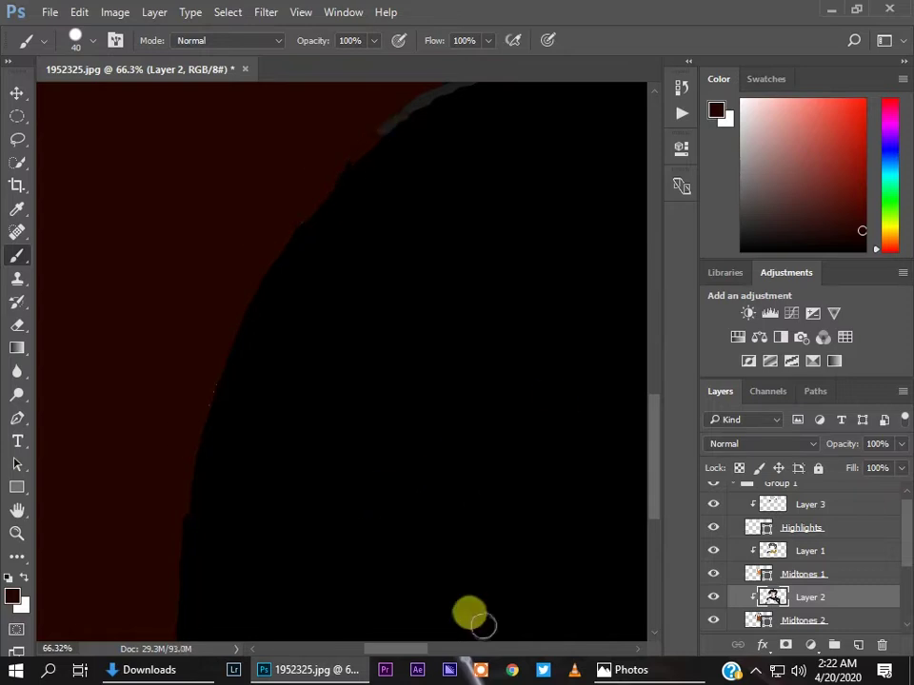
pyautogui.scroll(-1, 291, 468)
pyautogui.scroll(-1, 471, 361)
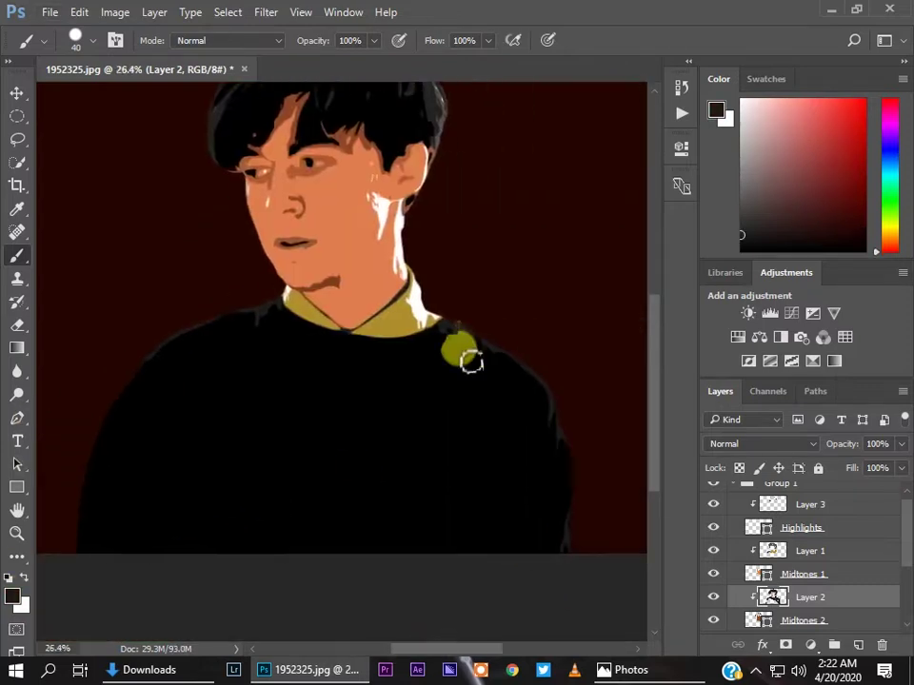
pyautogui.scroll(3, 471, 360)
pyautogui.click(810, 550)
pyautogui.scroll(-3, 369, 265)
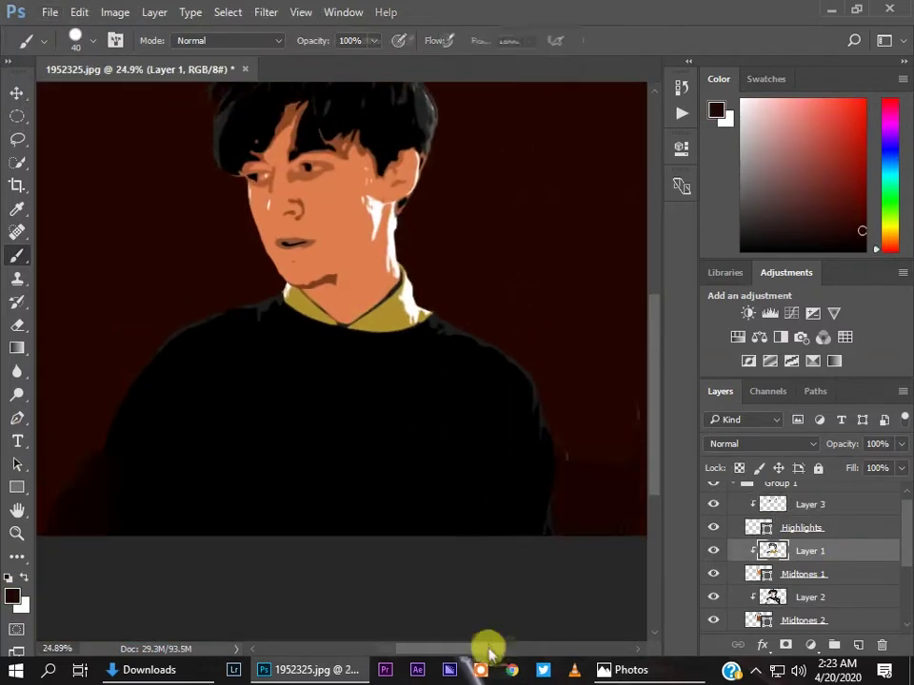
pyautogui.scroll(1, 500, 225)
pyautogui.scroll(3, 445, 218)
# Step: Zoom in and refine the hair edge on Layer 2
pyautogui.click(807, 595)
pyautogui.scroll(3, 390, 152)
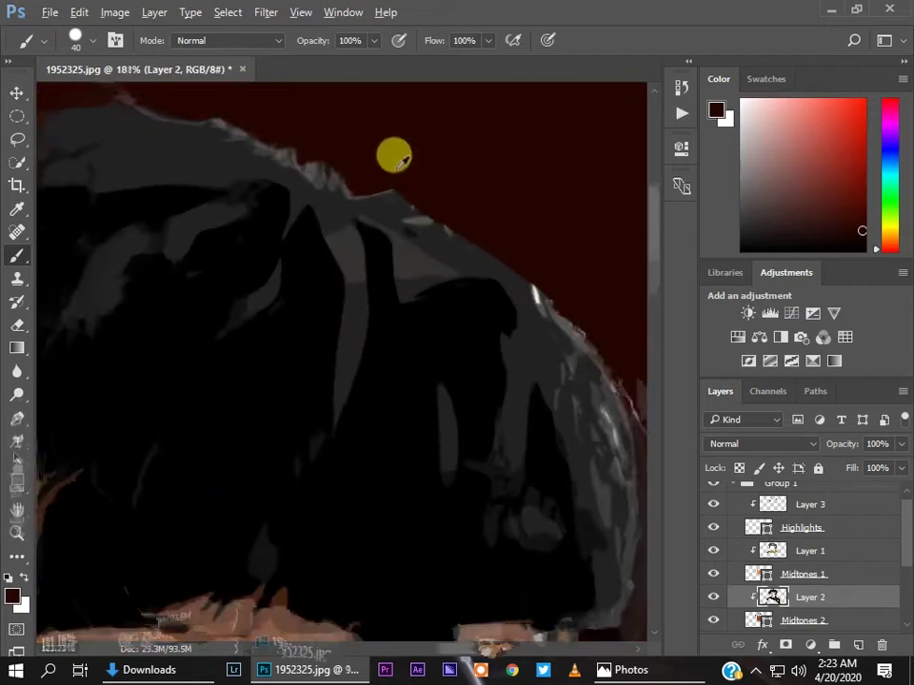
pyautogui.hotkey('alt', '[')
pyautogui.hotkey('alt', '[')
pyautogui.scroll(1, 409, 162)
pyautogui.scroll(-5, 571, 238)
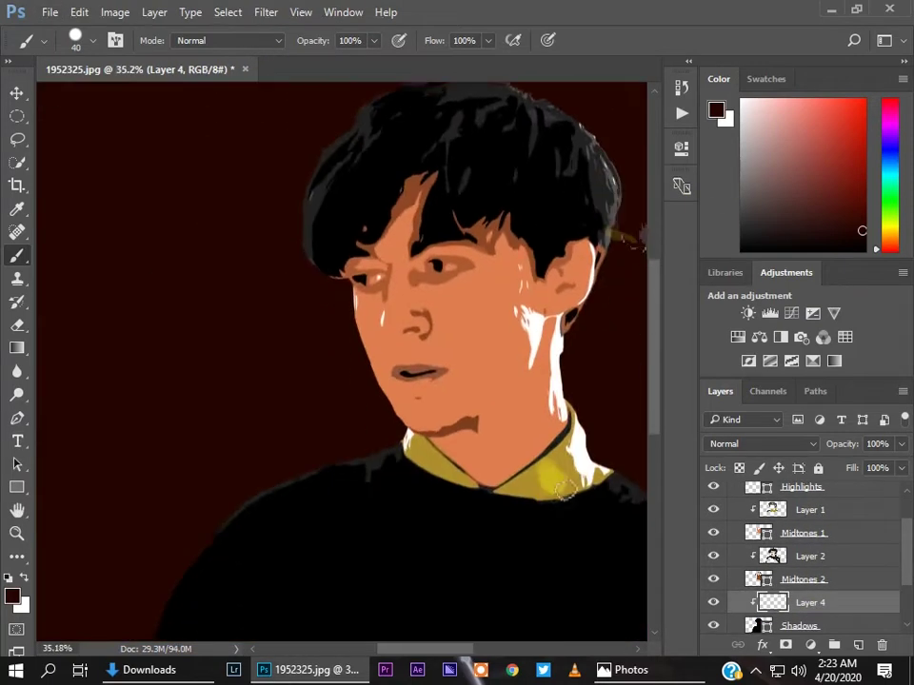
pyautogui.scroll(-1, 453, 628)
pyautogui.scroll(-1, 495, 584)
pyautogui.scroll(-1, 495, 584)
pyautogui.scroll(2, 766, 499)
# Step: Type HBD in white Bradley Hand ITC at 72 pt with tracking 1700
pyautogui.click(732, 489)
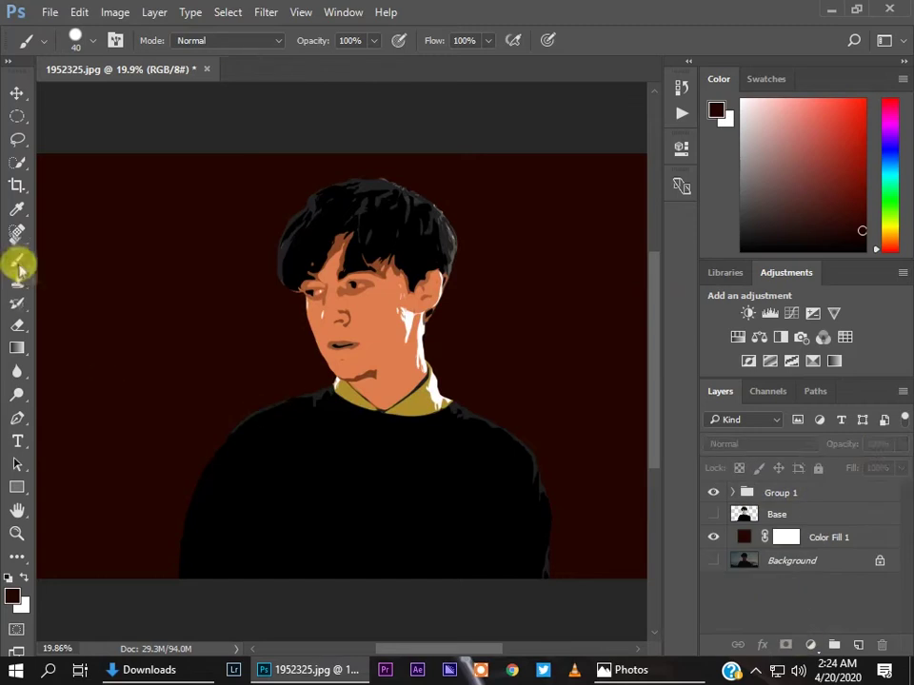
pyautogui.press('t')
pyautogui.click(153, 275)
pyautogui.hotkey('ctrl', 't')
pyautogui.click(548, 270)
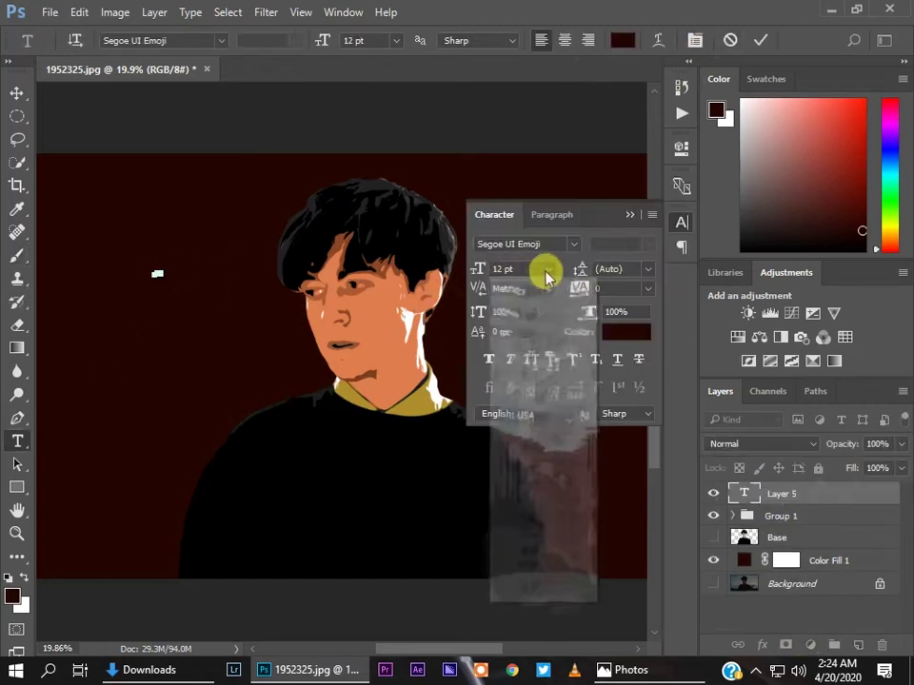
pyautogui.click(569, 249)
pyautogui.click(575, 234)
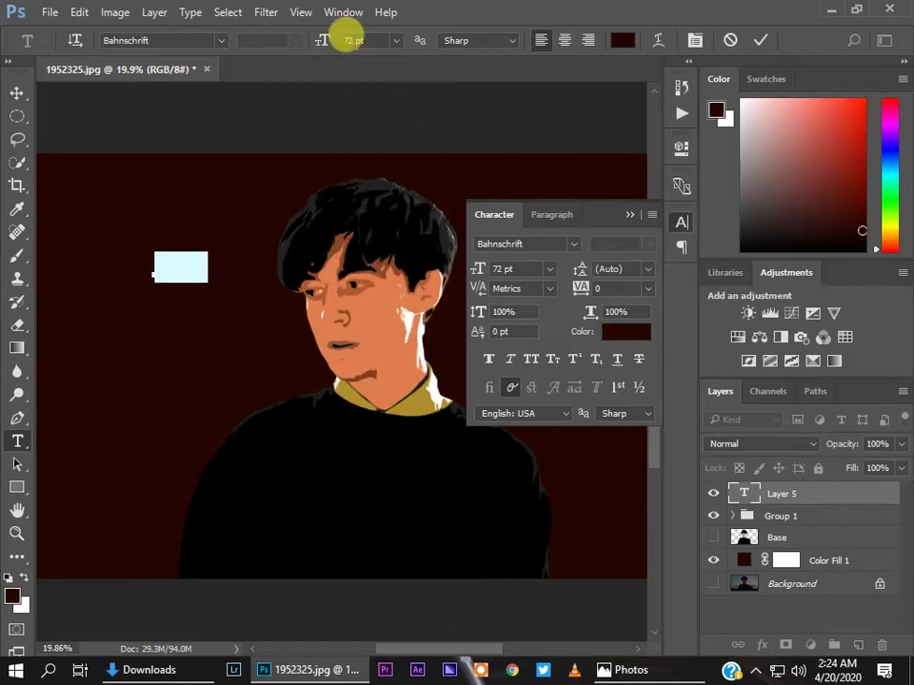
pyautogui.click(614, 326)
pyautogui.click(546, 242)
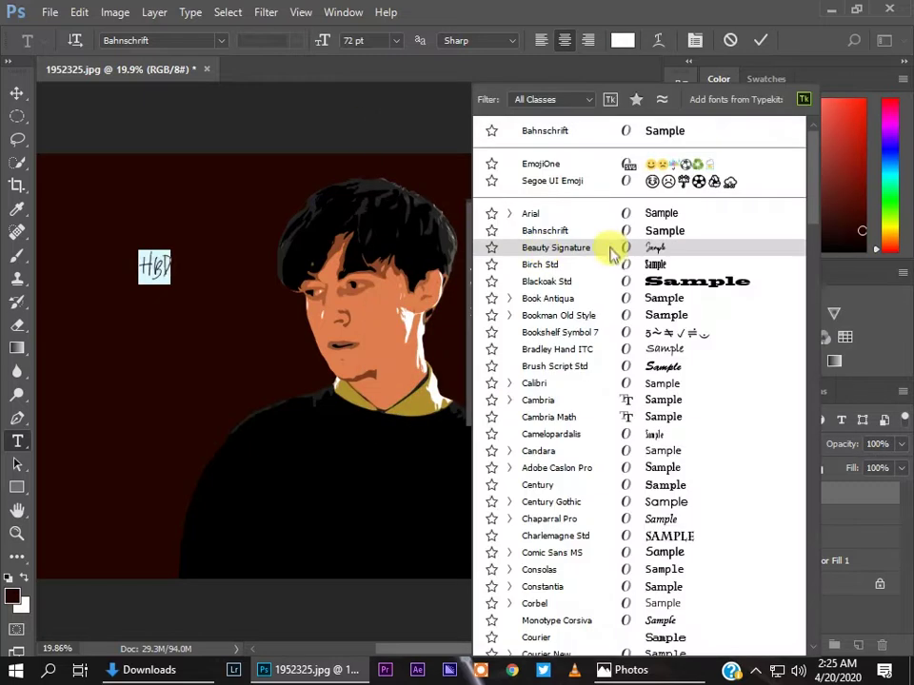
pyautogui.click(526, 304)
pyautogui.moveTo(590, 317)
pyautogui.mouseDown()
pyautogui.moveTo(575, 310)
pyautogui.moveTo(620, 293)
pyautogui.mouseUp()
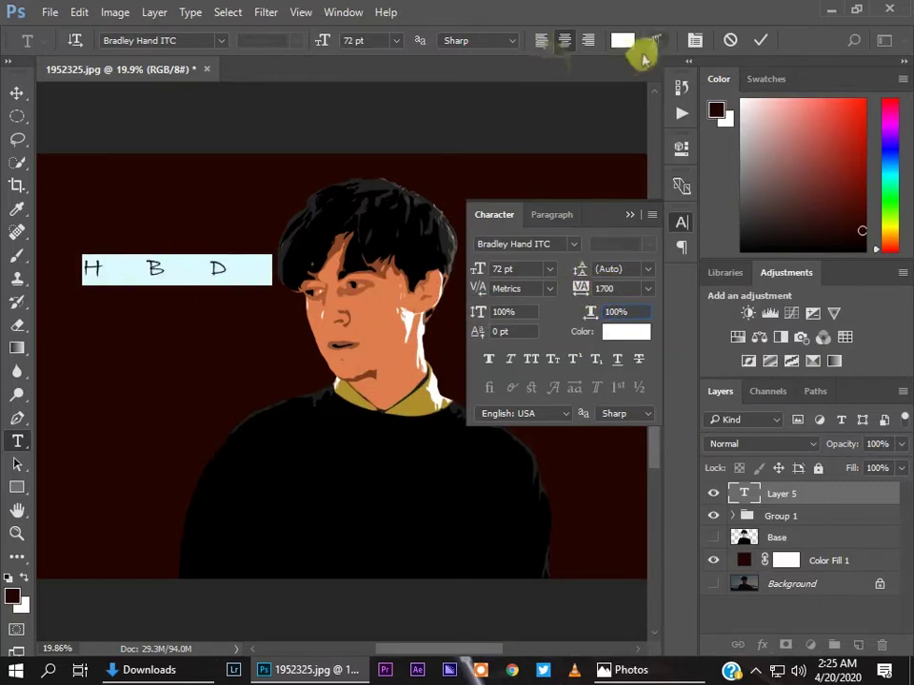
pyautogui.click(749, 494)
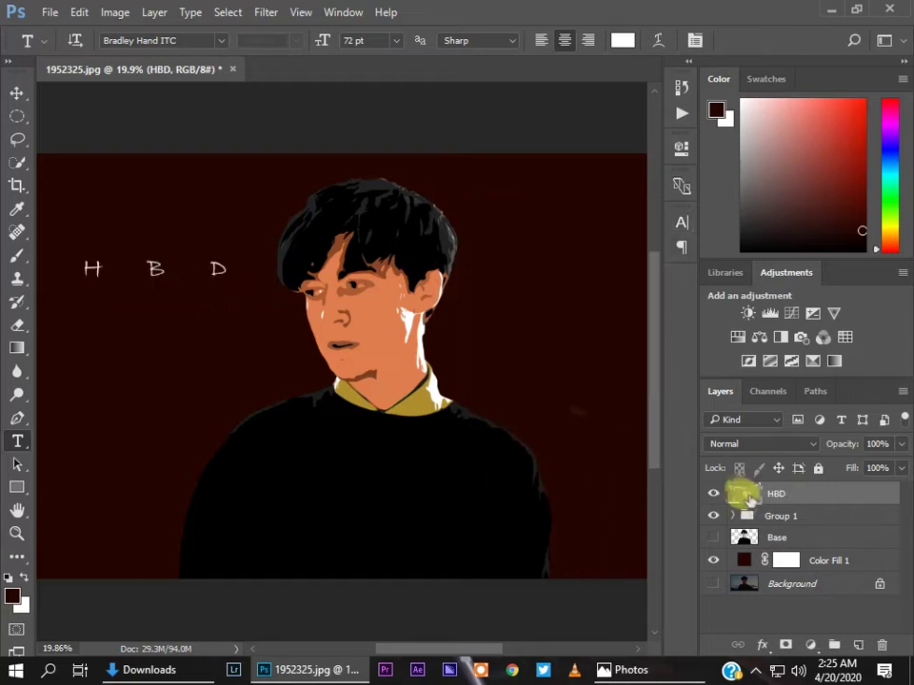
# Step: Move the HBD text down onto the lower shirt and lock Group 1
pyautogui.click(17, 95)
pyautogui.moveTo(218, 268); pyautogui.dragTo(434, 419)
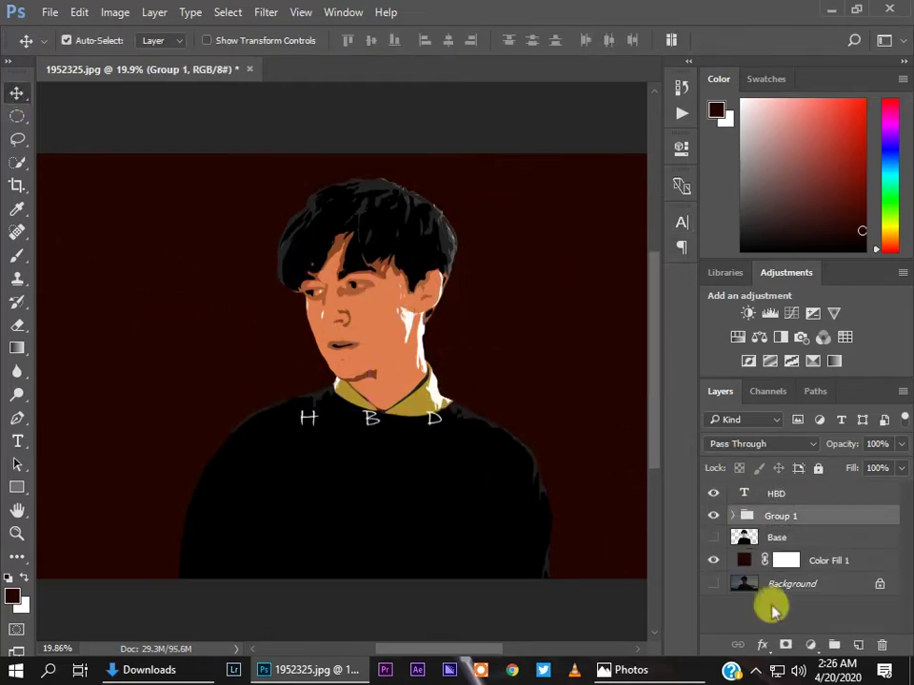
pyautogui.click(802, 470)
pyautogui.moveTo(371, 418); pyautogui.dragTo(364, 547)
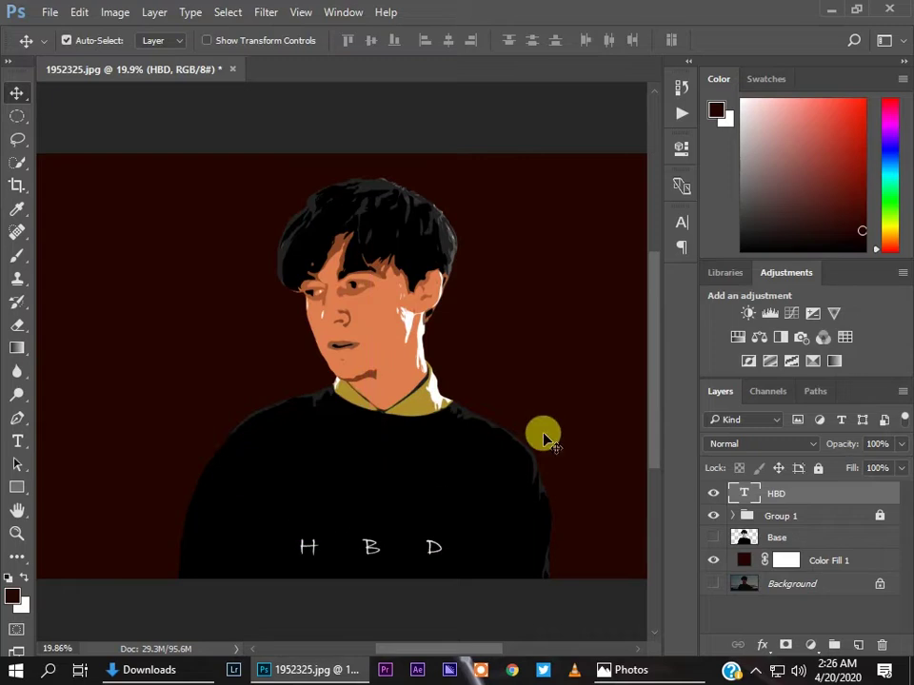
# Step: Try Lighten blending on HBD, revert to Normal, and reopen its font size for editing
pyautogui.click(810, 444)
pyautogui.click(774, 376)
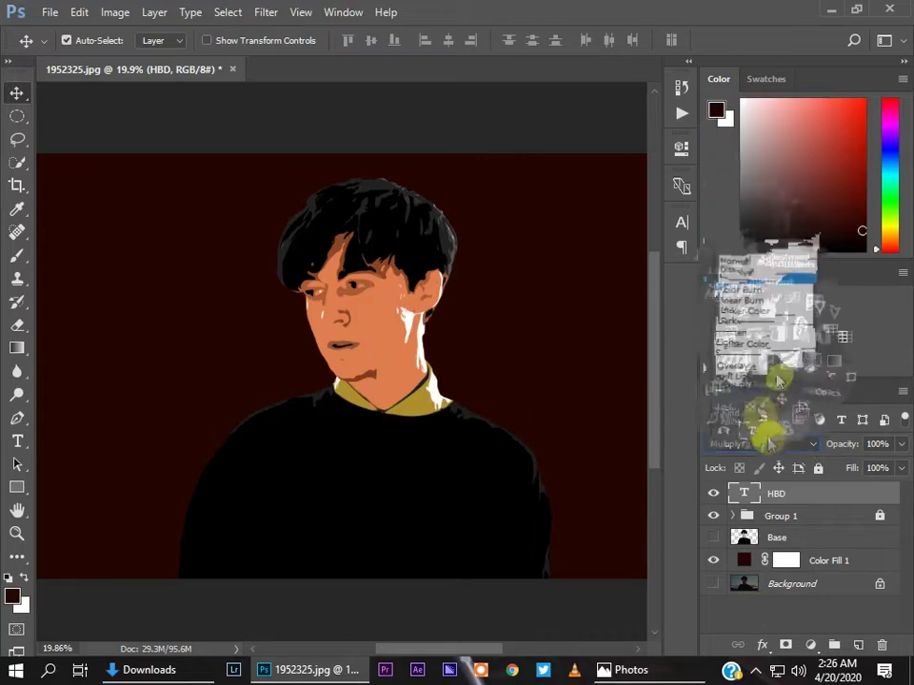
pyautogui.click(768, 444)
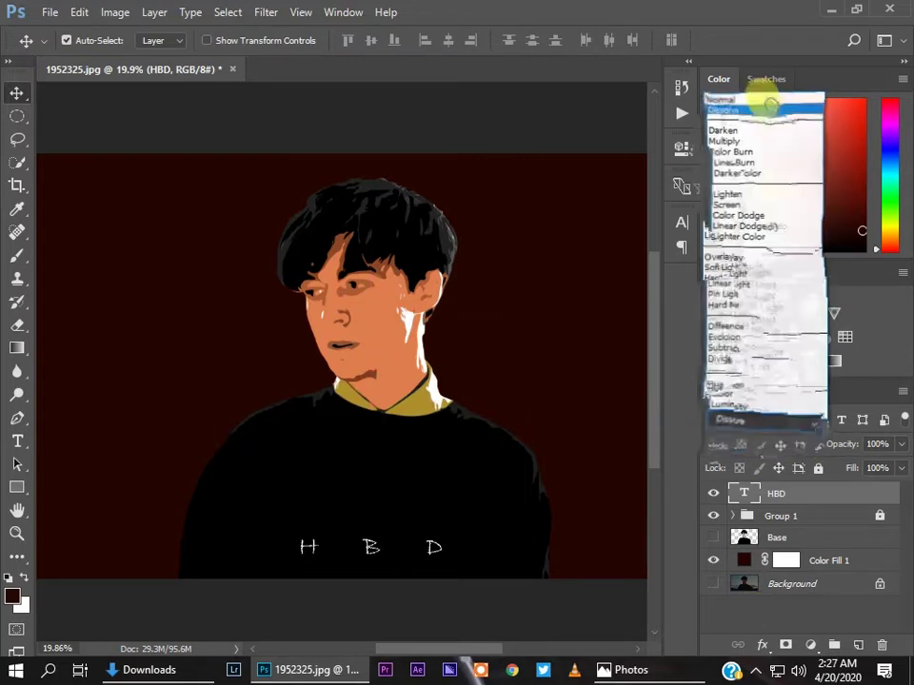
pyautogui.click(719, 97)
pyautogui.doubleClick(744, 492)
pyautogui.click(695, 39)
pyautogui.click(549, 268)
# Step: Enlarge the HBD text to 819 pt with tighter spacing, keeping it on the shirt
pyautogui.moveTo(500, 266); pyautogui.dragTo(21, 100)
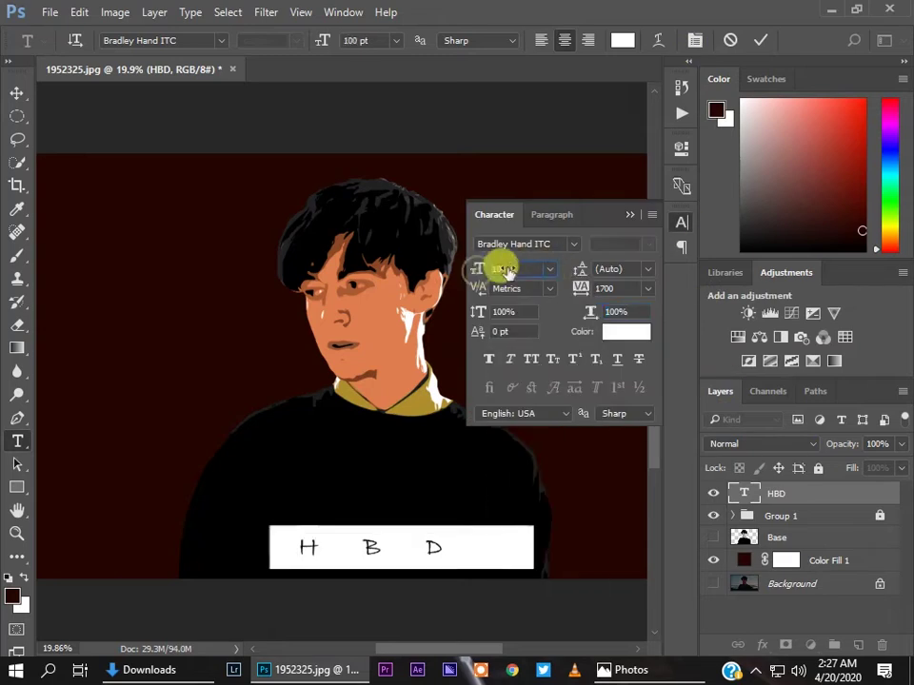
pyautogui.click(16, 93)
pyautogui.moveTo(380, 524); pyautogui.dragTo(381, 433)
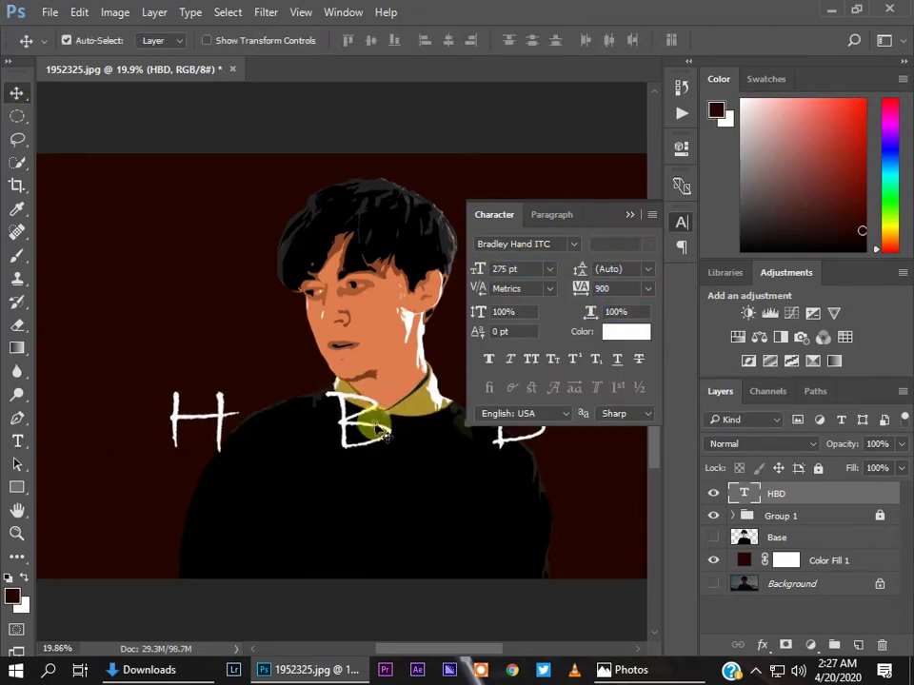
pyautogui.doubleClick(347, 433)
pyautogui.moveTo(580, 285)
pyautogui.mouseDown()
pyautogui.moveTo(554, 291)
pyautogui.moveTo(483, 265)
pyautogui.mouseUp()
pyautogui.moveTo(771, 494); pyautogui.dragTo(771, 525)
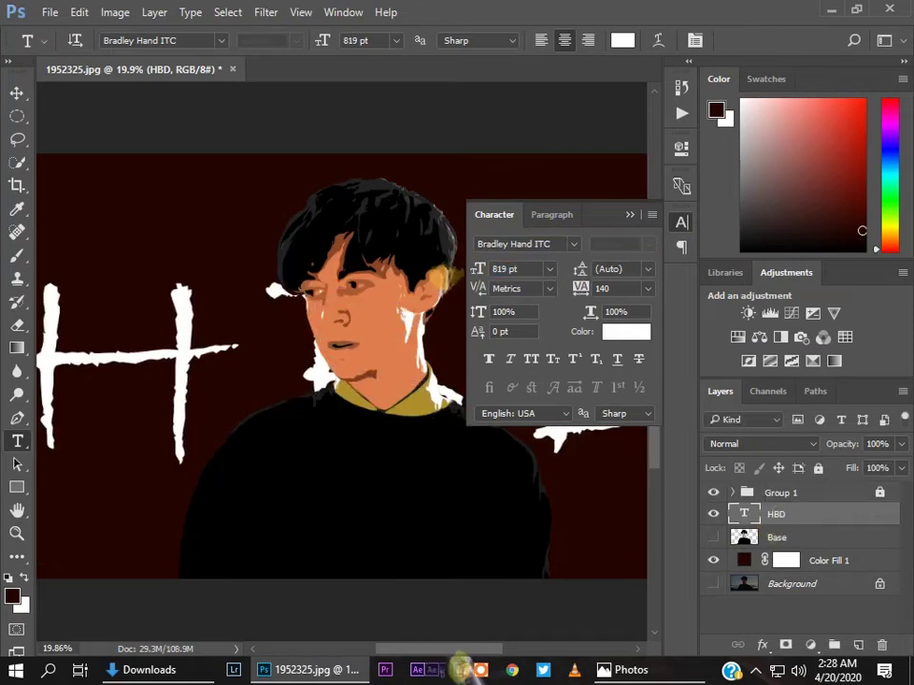
# Step: Tighten HBD tracking to -40, enlarge it to 1192 pt, and place it above Group 1 across the portrait
pyautogui.hotkey('ctrl', '-')
pyautogui.moveTo(497, 275); pyautogui.dragTo(500, 276)
pyautogui.moveTo(479, 288); pyautogui.dragTo(481, 318)
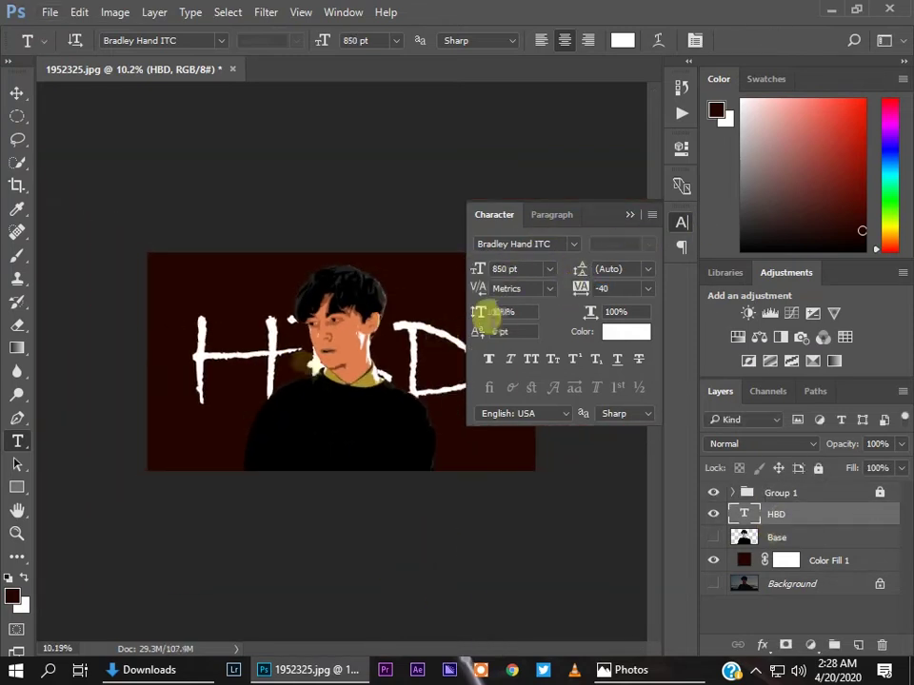
pyautogui.moveTo(509, 270); pyautogui.dragTo(519, 255)
pyautogui.press('v')
pyautogui.moveTo(204, 331); pyautogui.dragTo(189, 305)
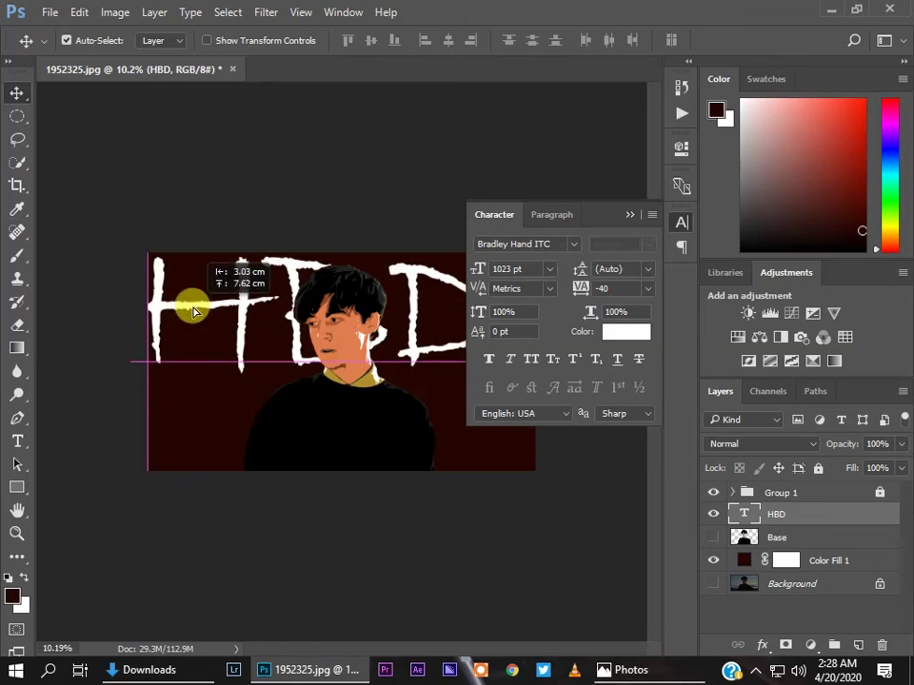
pyautogui.moveTo(769, 513)
pyautogui.mouseDown()
pyautogui.moveTo(775, 492)
pyautogui.moveTo(781, 515)
pyautogui.moveTo(723, 489)
pyautogui.mouseUp()
pyautogui.click(17, 417)
pyautogui.click(735, 515)
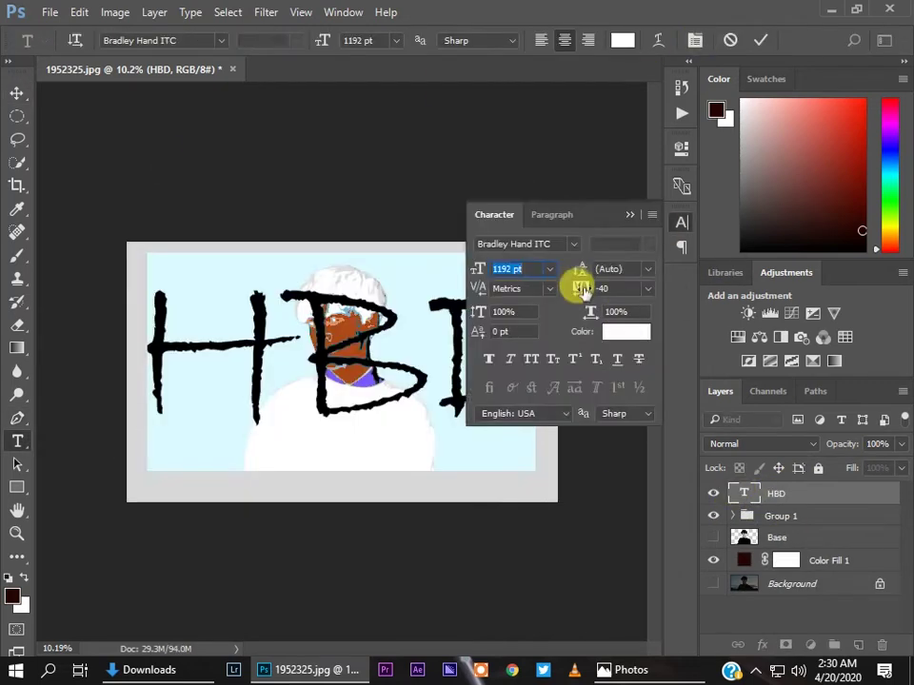
pyautogui.moveTo(408, 305); pyautogui.dragTo(397, 282)
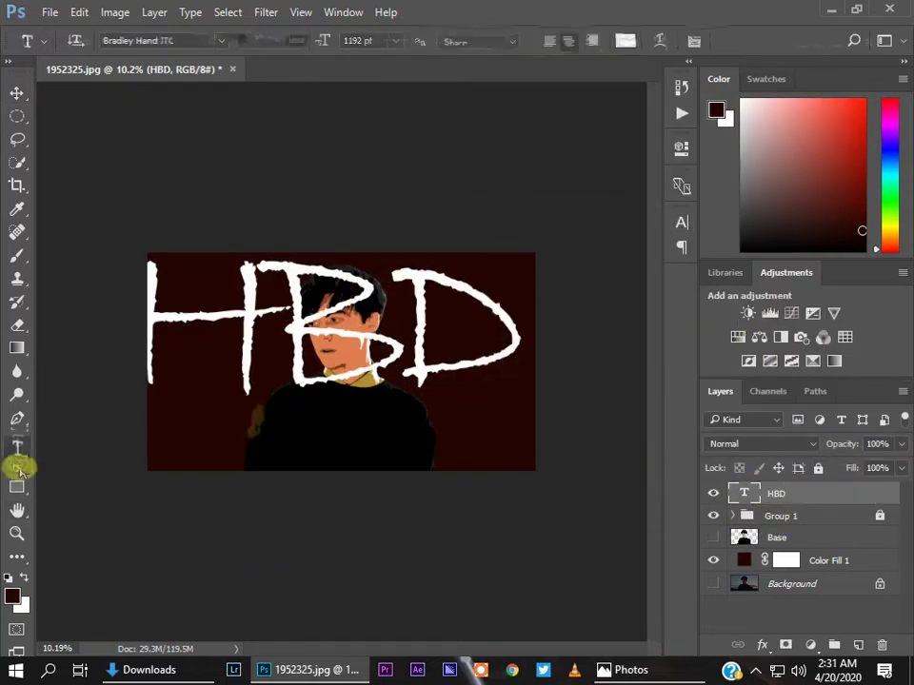
pyautogui.click(19, 466)
pyautogui.press('p')
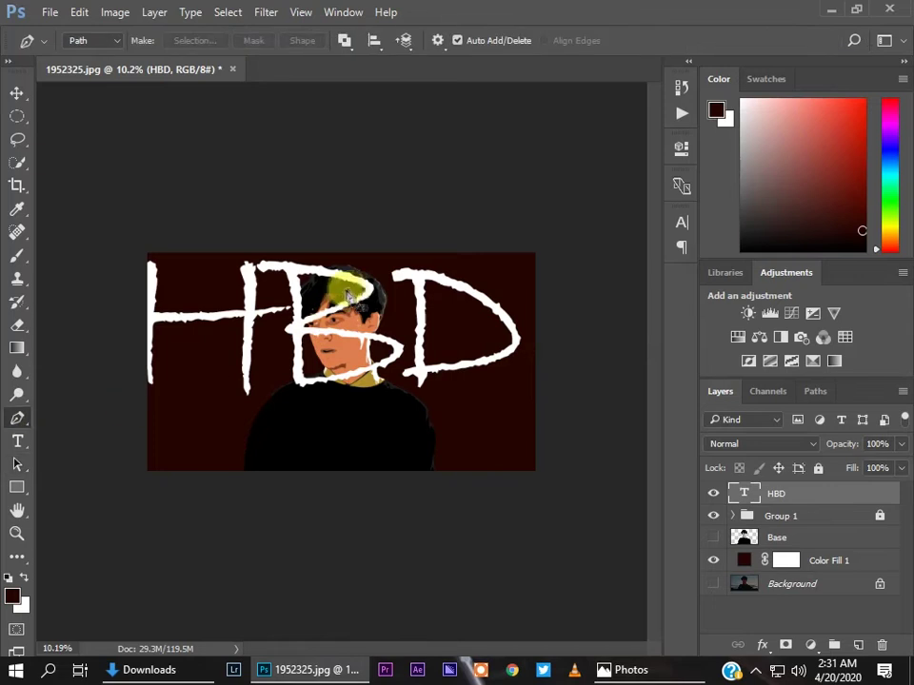
pyautogui.scroll(5, 382, 339)
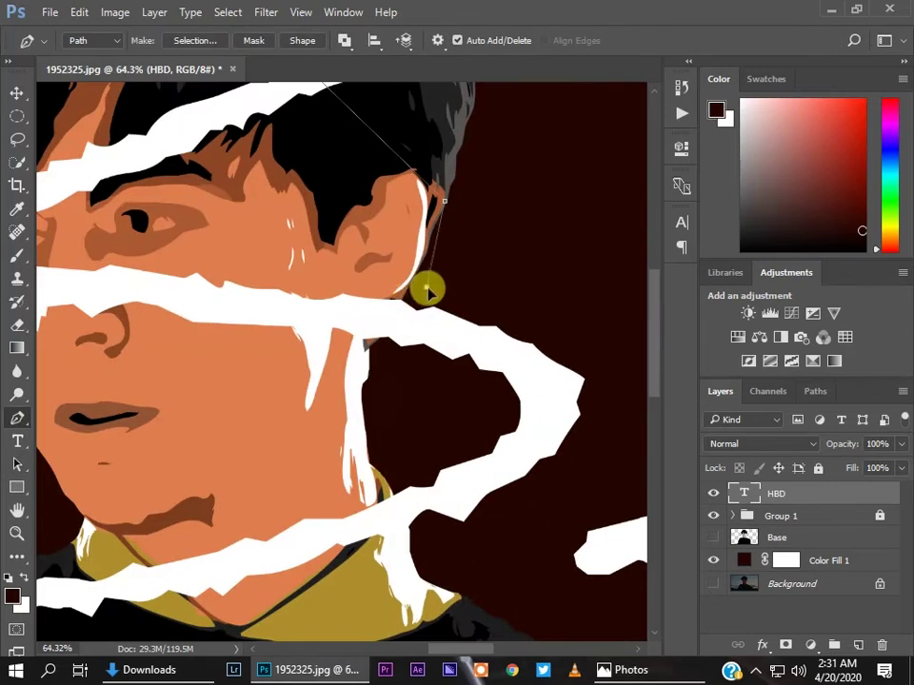
pyautogui.scroll(-3, 412, 539)
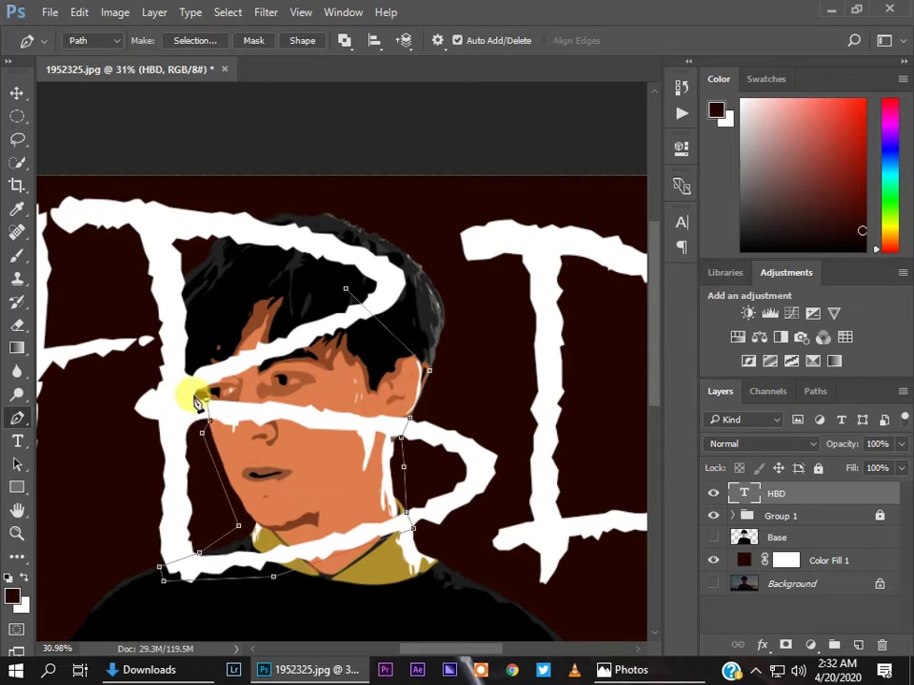
pyautogui.rightClick(311, 249)
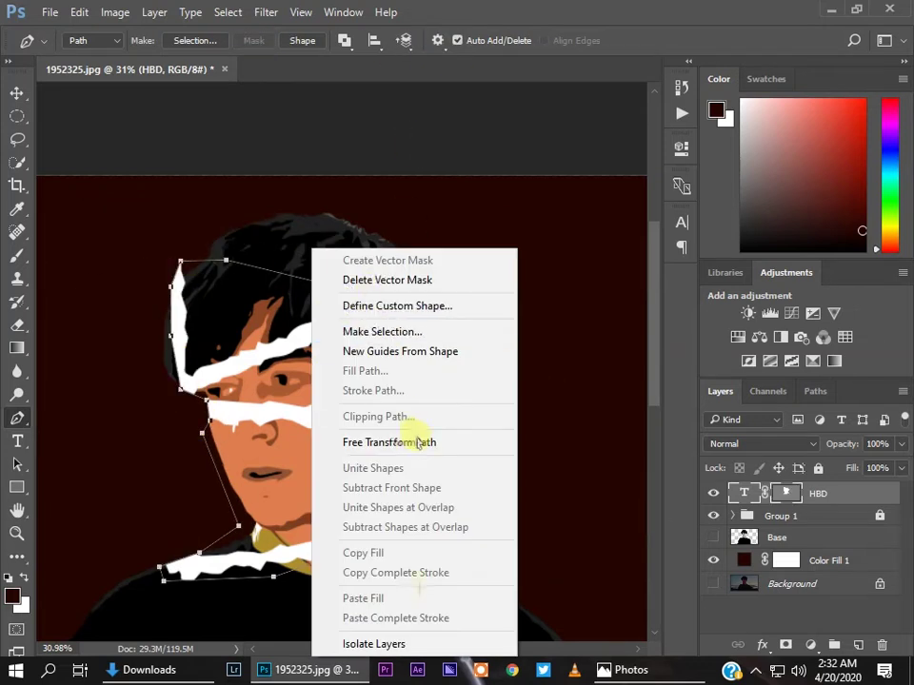
pyautogui.rightClick(820, 493)
pyautogui.rightClick(786, 493)
pyautogui.click(786, 533)
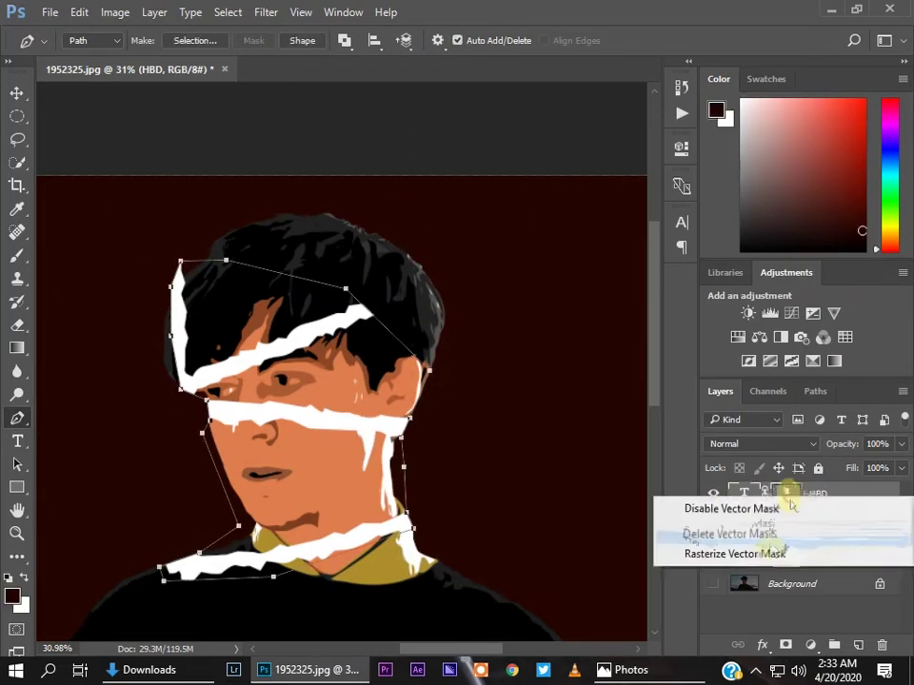
pyautogui.rightClick(786, 493)
pyautogui.click(766, 419)
pyautogui.press('Return')
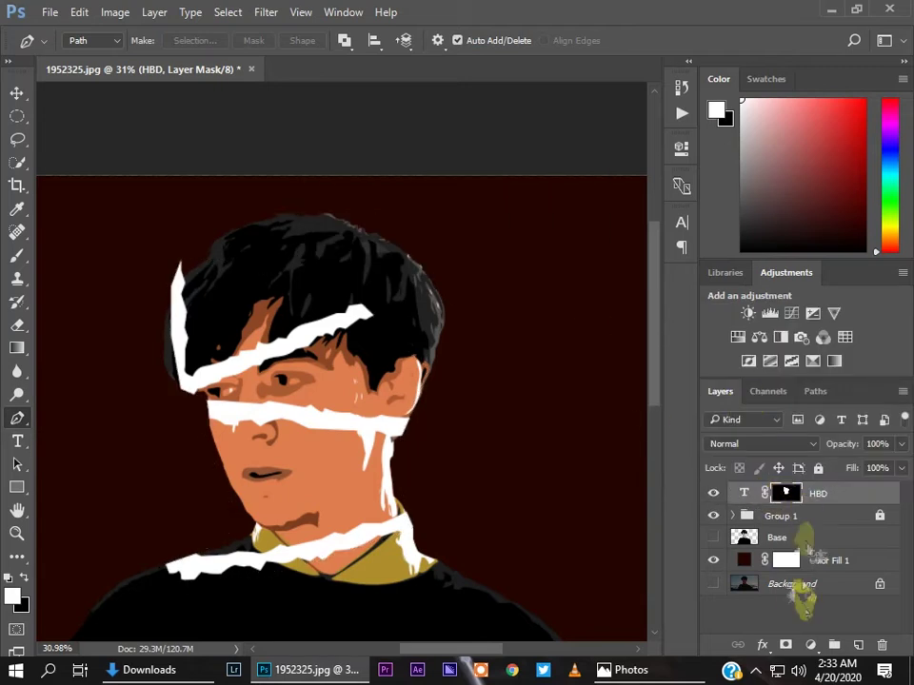
pyautogui.rightClick(786, 493)
pyautogui.click(734, 405)
pyautogui.click(470, 267)
pyautogui.rightClick(780, 487)
pyautogui.click(723, 343)
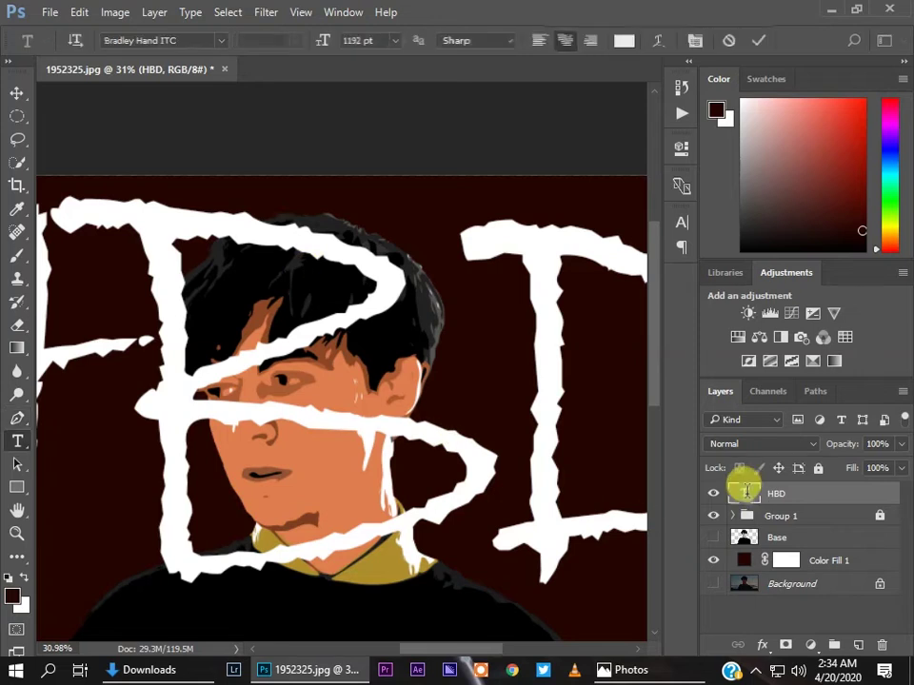
# Step: Commit the HBD text edit and move the lettering down and to the right
pyautogui.doubleClick(745, 489)
pyautogui.click(681, 222)
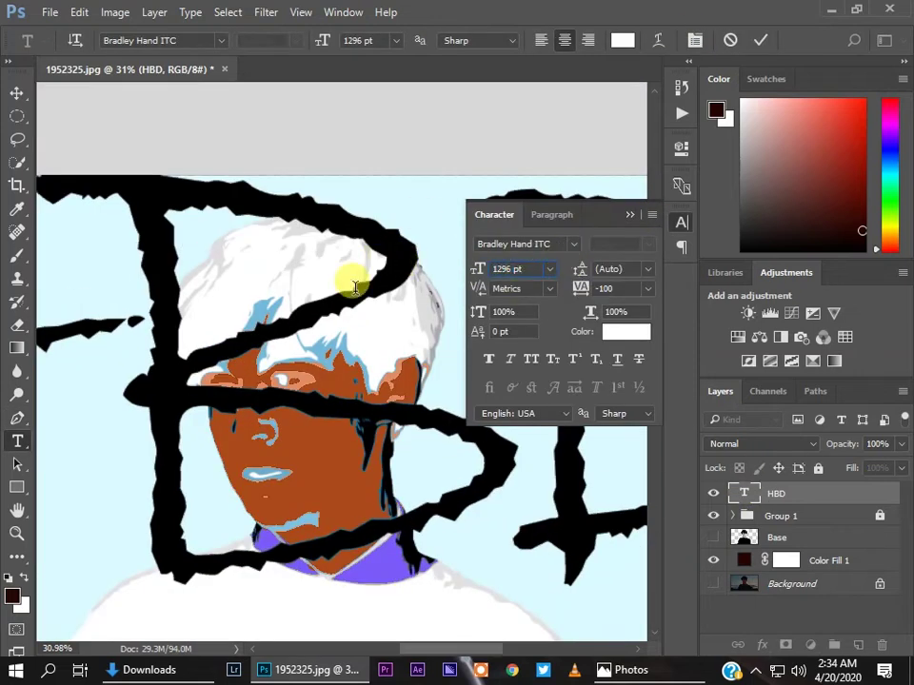
pyautogui.scroll(-5, 355, 286)
pyautogui.hotkey('ctrl', 'Return')
pyautogui.press('v')
pyautogui.moveTo(407, 295); pyautogui.dragTo(443, 386)
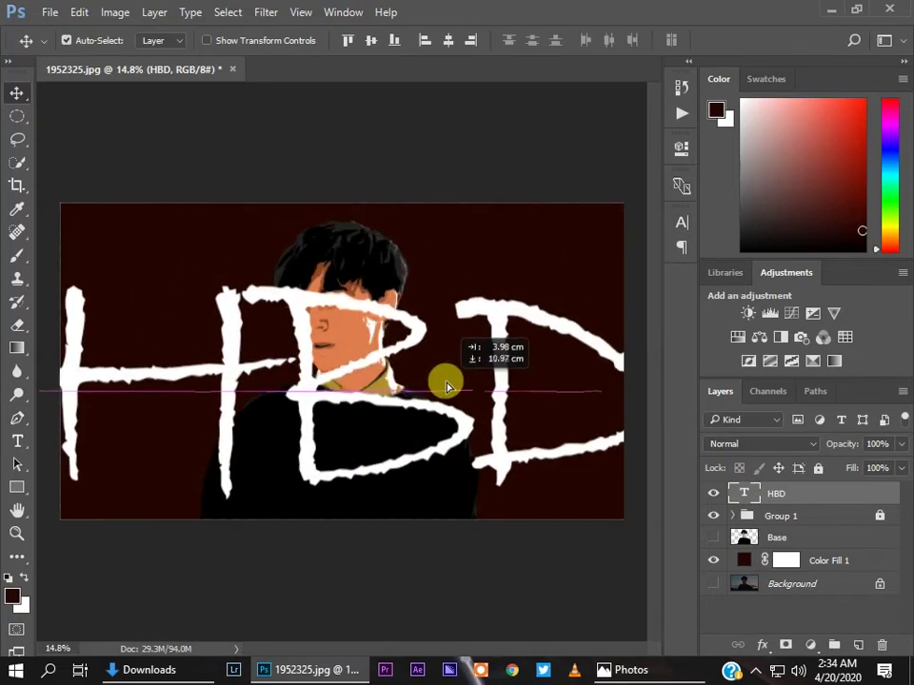
# Step: Enlarge HBD to 1296 pt, shift it upward, and undo the move after the rasterize error
pyautogui.doubleClick(745, 493)
pyautogui.click(682, 222)
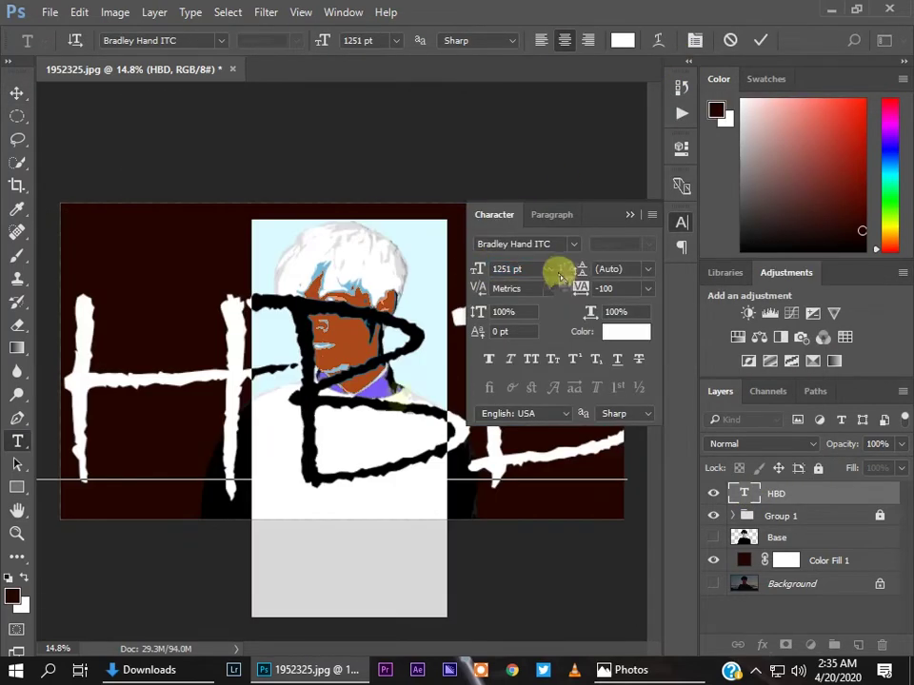
pyautogui.moveTo(468, 270); pyautogui.dragTo(546, 258)
pyautogui.hotkey('ctrl', 'Return')
pyautogui.moveTo(214, 323); pyautogui.dragTo(203, 296)
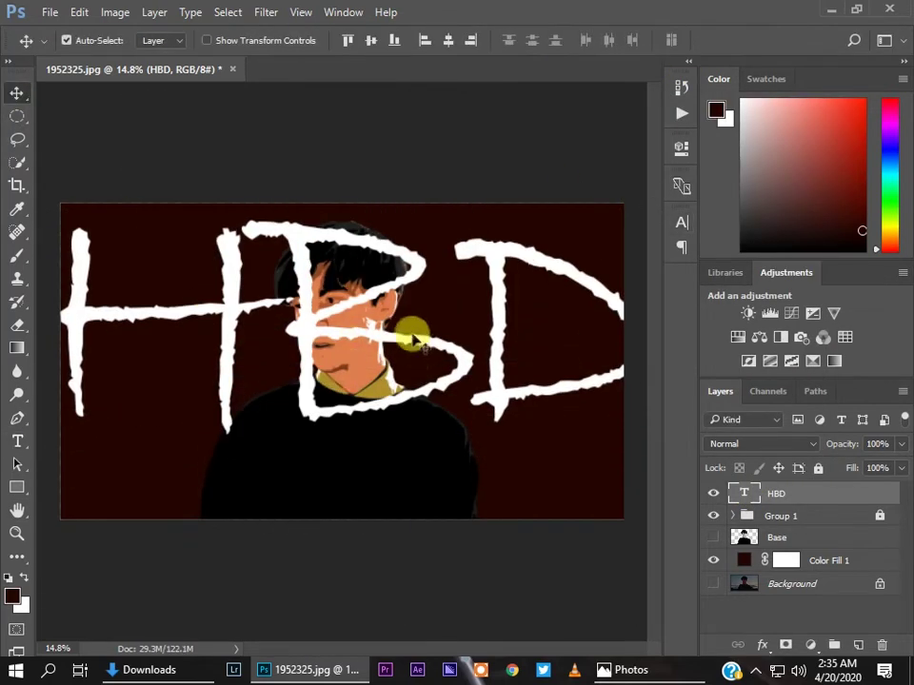
pyautogui.click(481, 275)
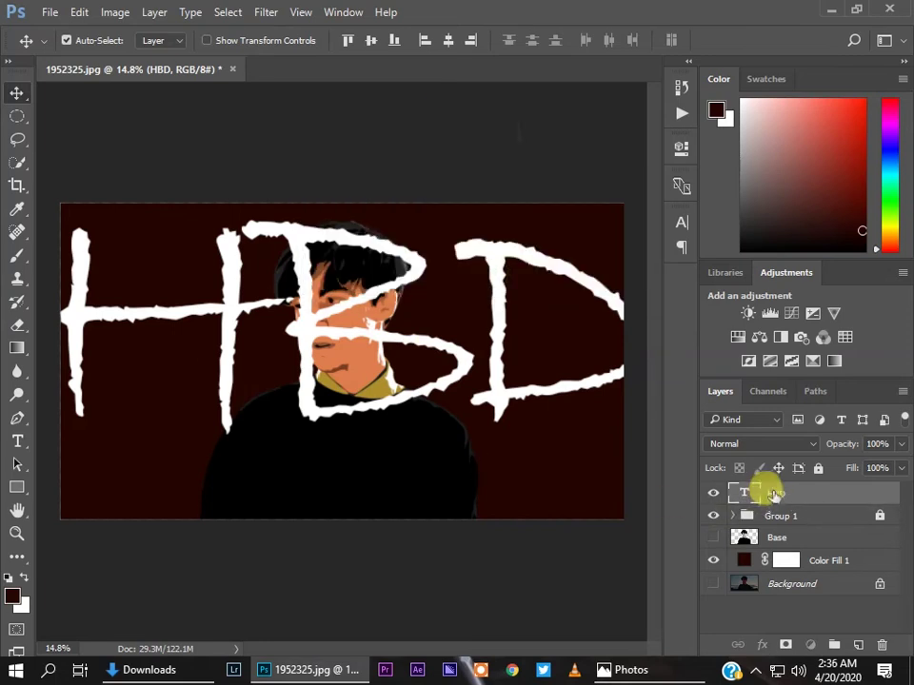
pyautogui.hotkey('ctrl', 'z')
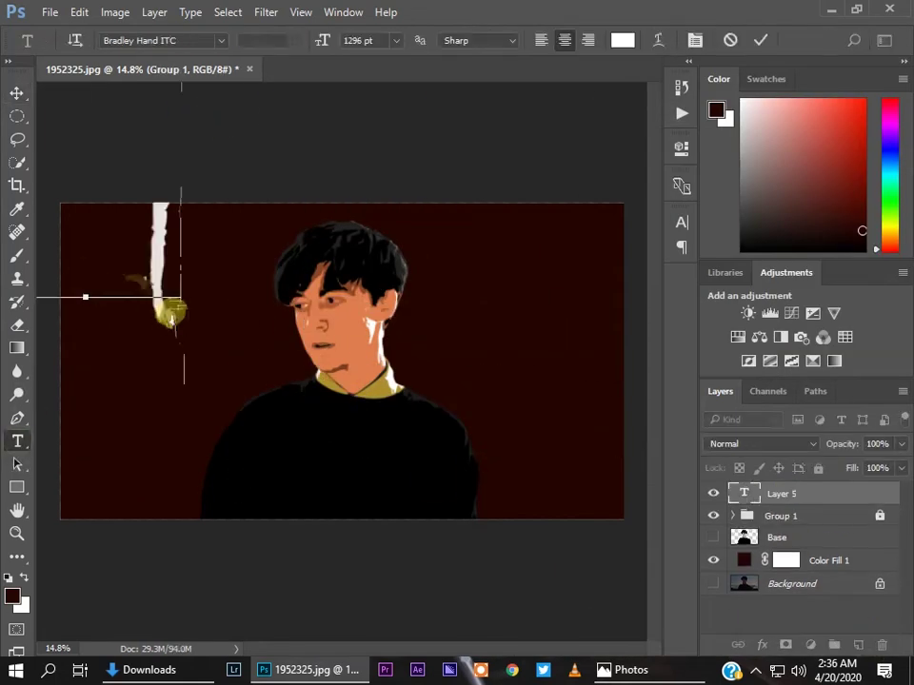
# Step: Position the large white H and D side by side and add a new B text layer
pyautogui.moveTo(205, 425); pyautogui.dragTo(226, 375)
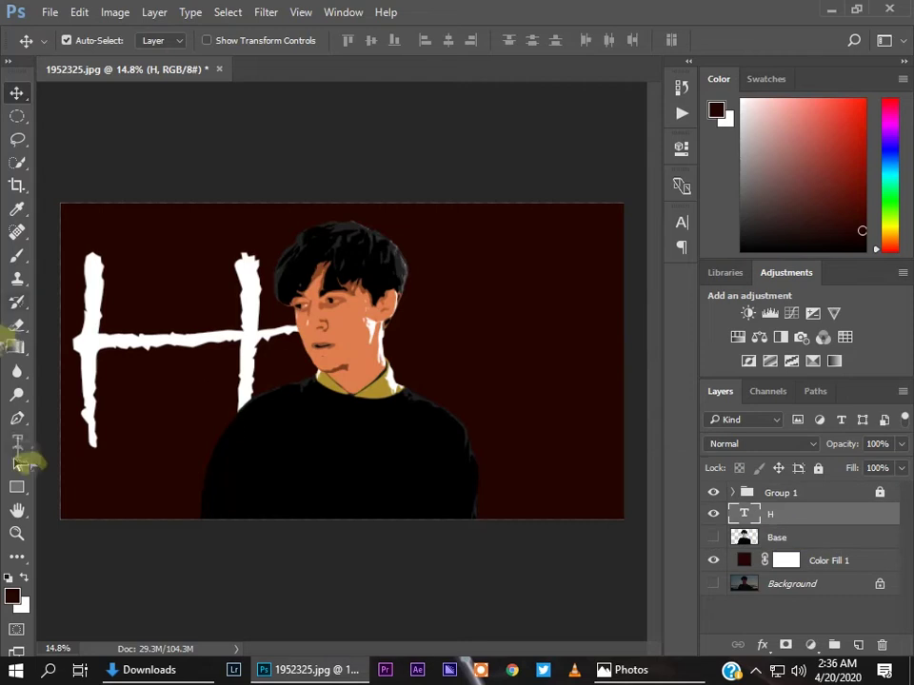
pyautogui.moveTo(551, 332)
pyautogui.mouseDown()
pyautogui.moveTo(539, 379)
pyautogui.moveTo(504, 352)
pyautogui.mouseUp()
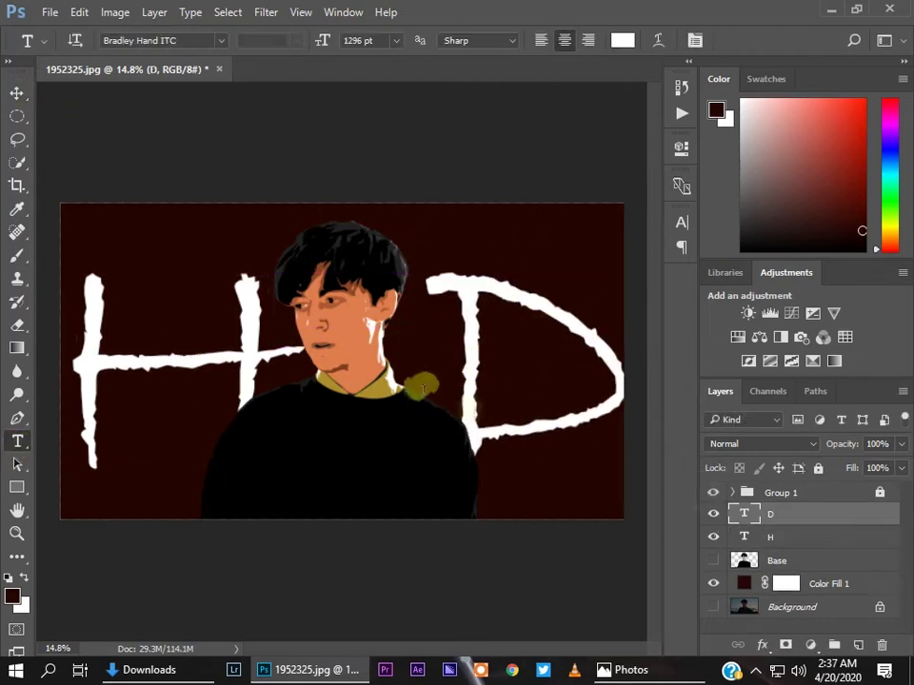
pyautogui.click(316, 346)
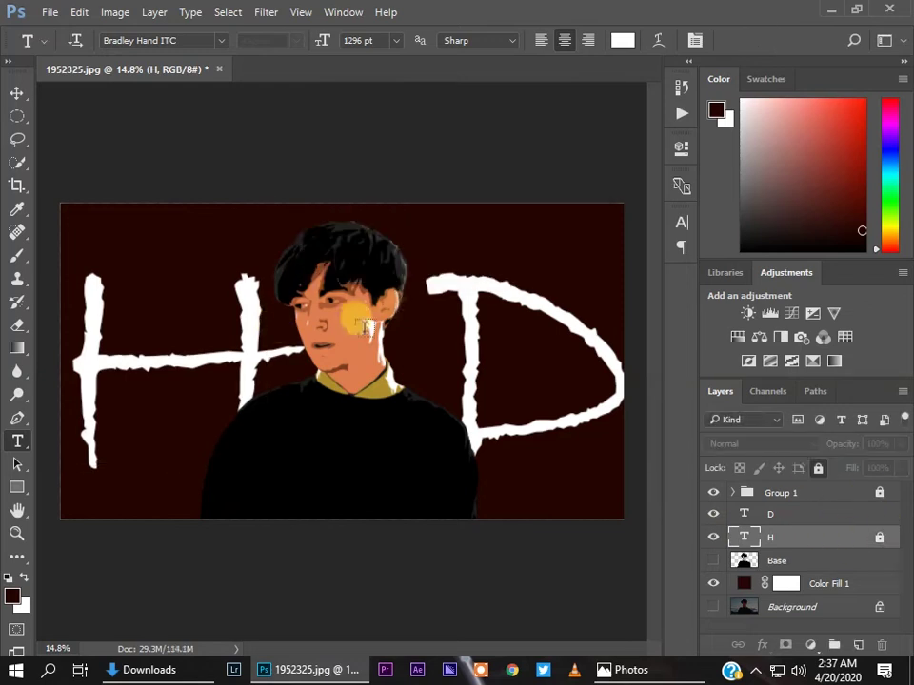
pyautogui.click(286, 277)
pyautogui.write('B')
pyautogui.click(18, 92)
pyautogui.moveTo(282, 173)
pyautogui.mouseDown()
pyautogui.moveTo(302, 259)
pyautogui.moveTo(297, 249)
pyautogui.mouseUp()
# Step: Shrink the B, set it to Bahnschrift, and place it above the head
pyautogui.doubleClick(758, 536)
pyautogui.click(511, 269)
pyautogui.moveTo(330, 225); pyautogui.dragTo(82, 259)
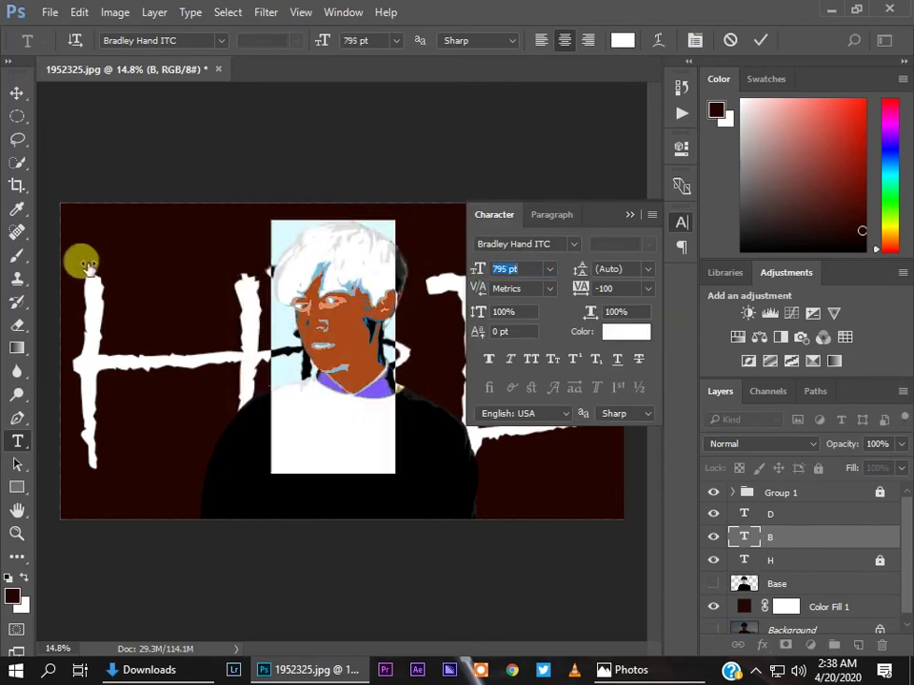
pyautogui.click(567, 248)
pyautogui.keyDown('ctrl'); pyautogui.click(319, 327); pyautogui.keyUp('ctrl')
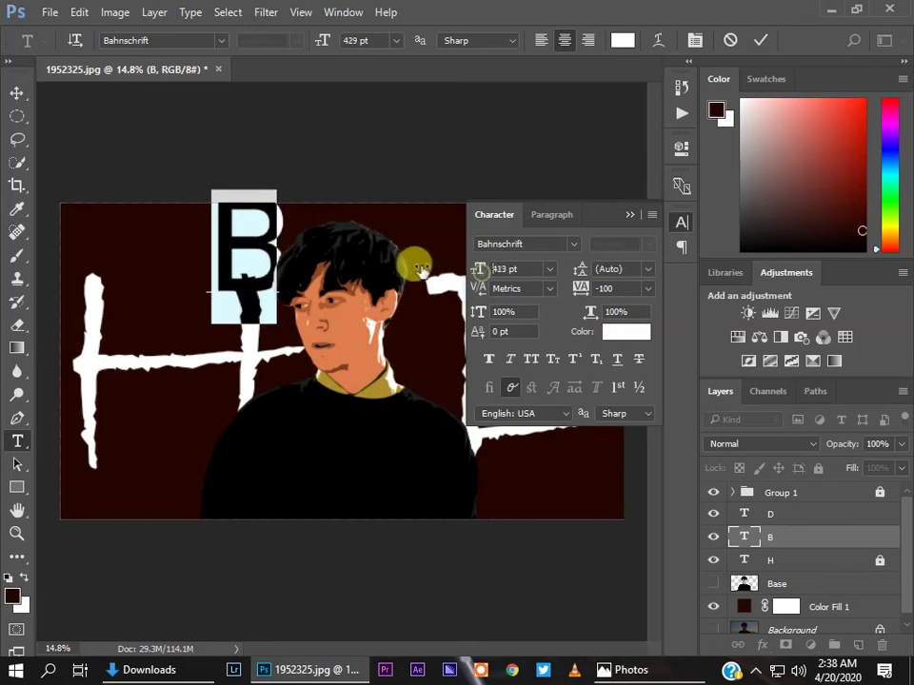
pyautogui.click(17, 98)
pyautogui.moveTo(247, 283); pyautogui.dragTo(340, 214)
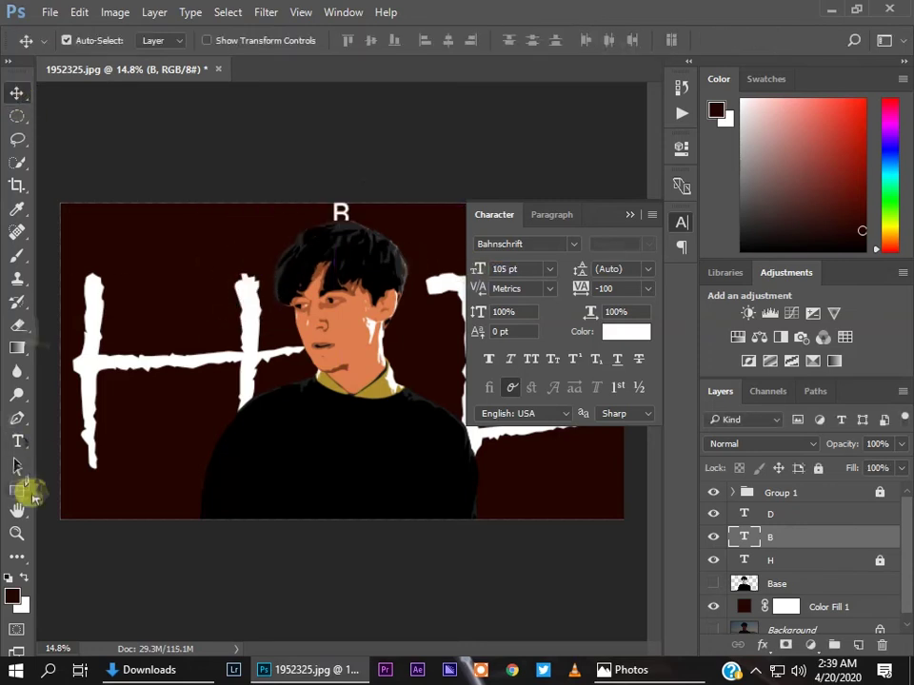
pyautogui.keyDown('ctrl'); pyautogui.click(340, 214); pyautogui.keyUp('ctrl')
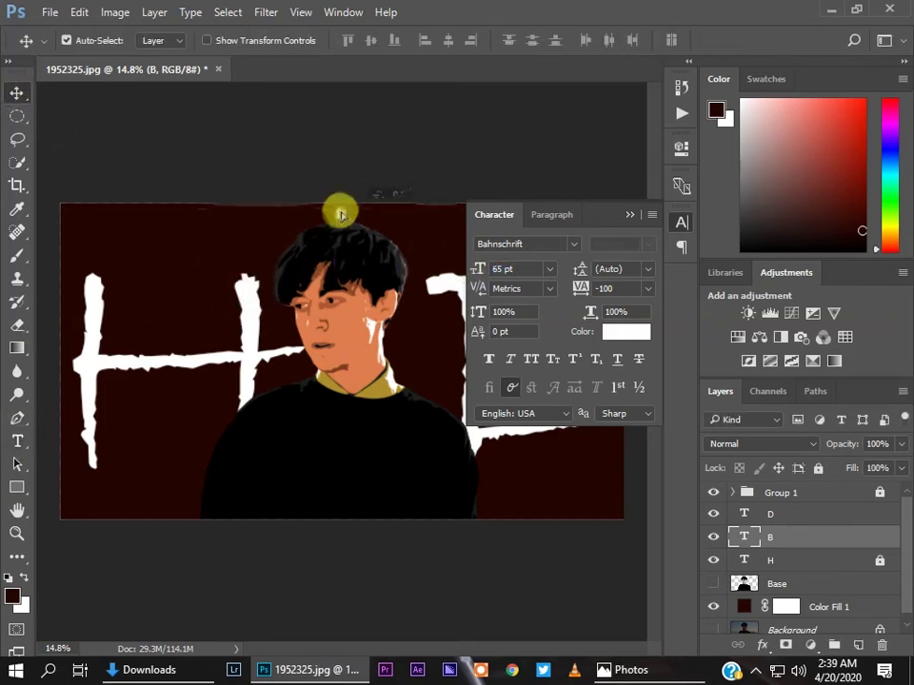
# Step: Group the D, B and H layers into Group 2 and add empty Layer 5
pyautogui.click(696, 490)
pyautogui.keyDown('shift'); pyautogui.click(883, 563); pyautogui.keyUp('shift')
pyautogui.hotkey('ctrl', 'g')
pyautogui.click(759, 536)
pyautogui.press('Delete')
pyautogui.moveTo(712, 537)
pyautogui.mouseDown()
pyautogui.moveTo(711, 502)
pyautogui.moveTo(711, 557)
pyautogui.mouseUp()
pyautogui.click(857, 646)
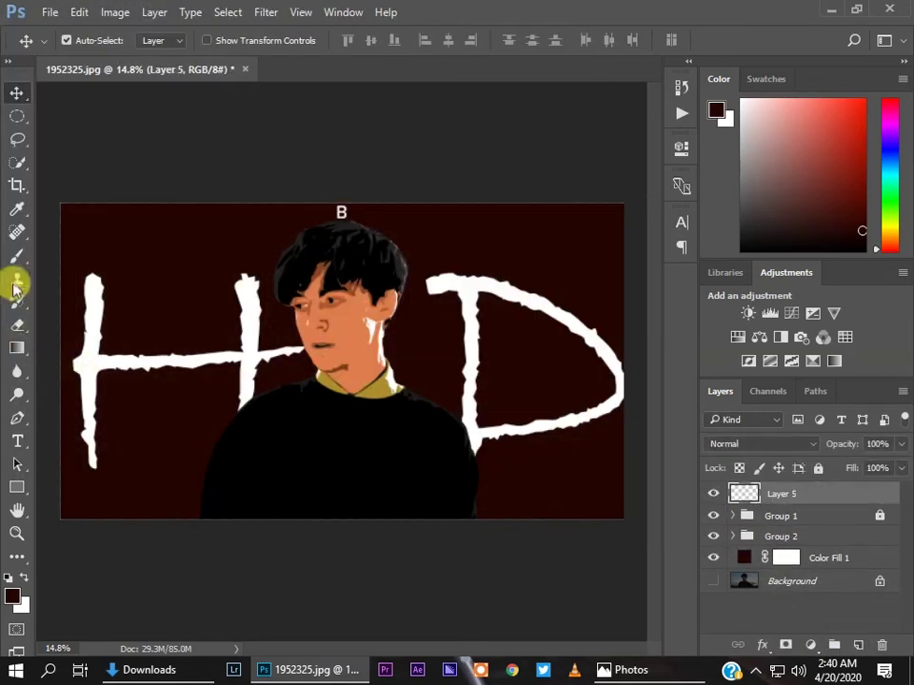
# Step: With a maximum-size soft cyan brush, paint glows at the upper right and left of Layer 5
pyautogui.click(76, 40)
pyautogui.moveTo(113, 92); pyautogui.dragTo(205, 99)
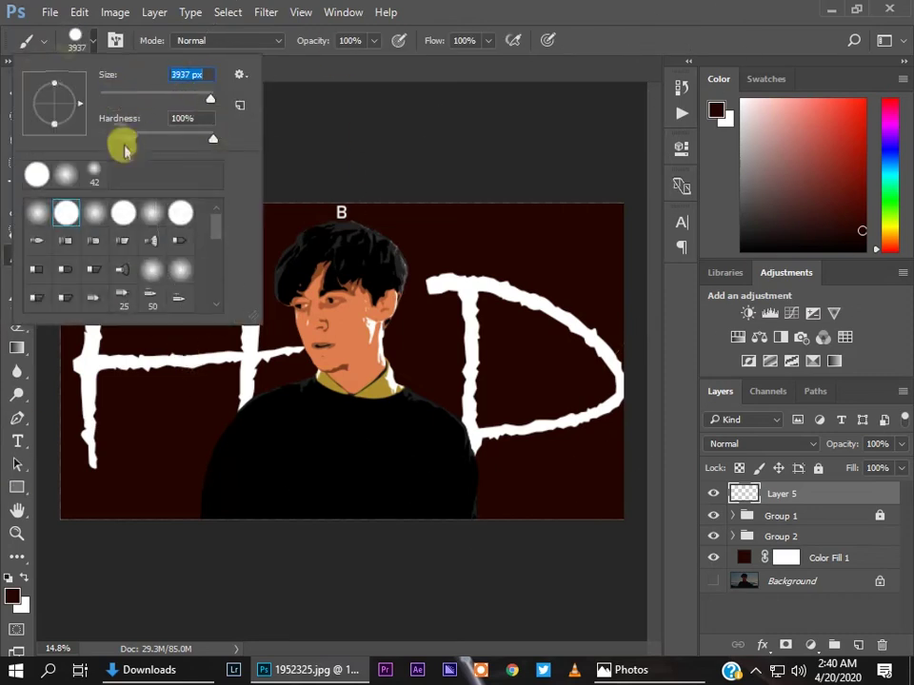
pyautogui.press('Return')
pyautogui.click(11, 595)
pyautogui.moveTo(626, 327); pyautogui.dragTo(596, 214)
pyautogui.click(769, 150)
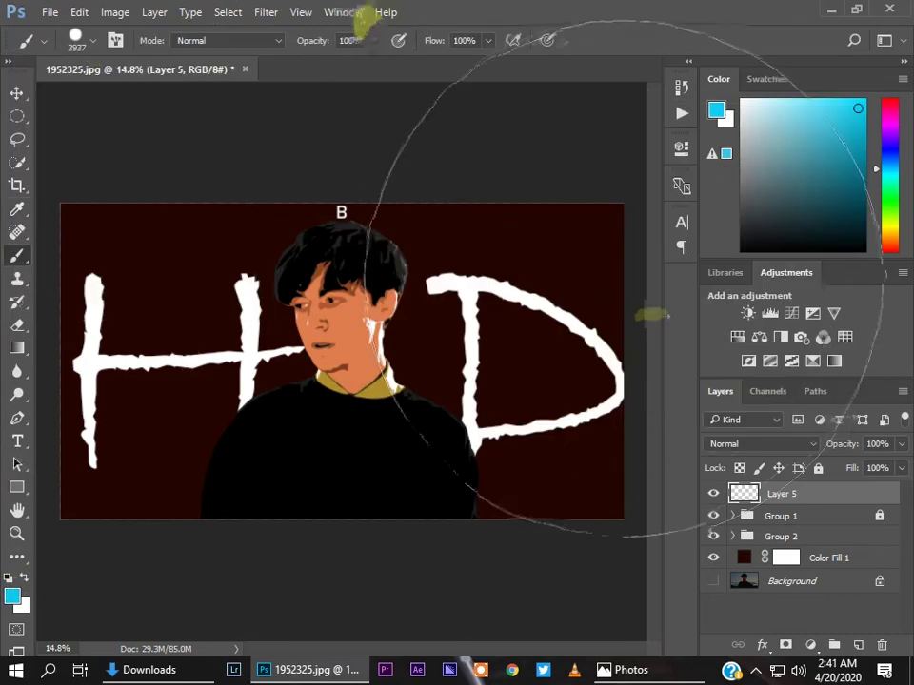
pyautogui.click(76, 40)
pyautogui.press('Return')
pyautogui.click(599, 219)
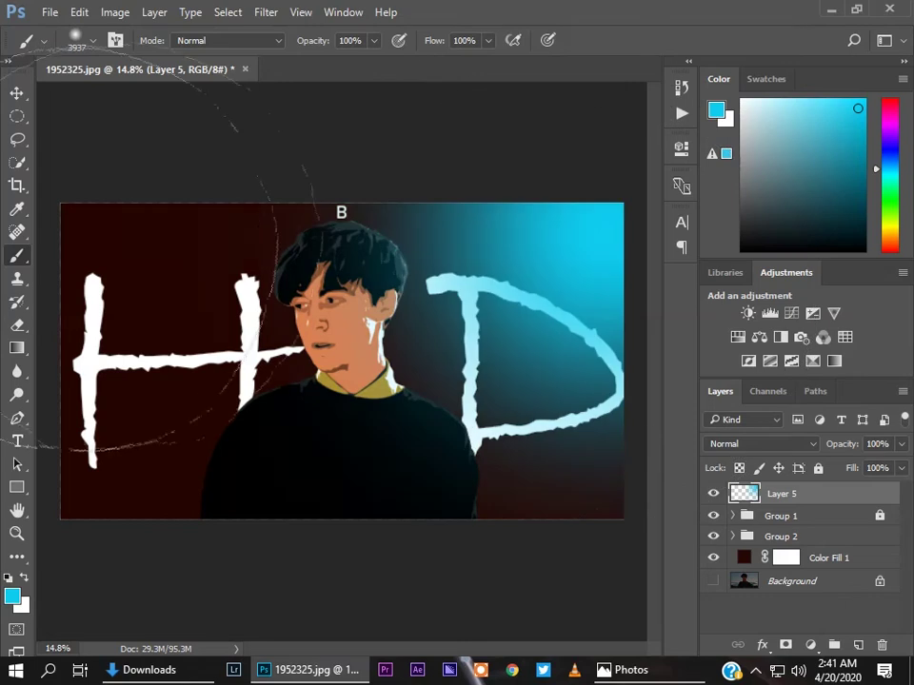
pyautogui.click(112, 238)
# Step: Paint an orange glow at the lower right and fade Layer 5 to about 19% opacity
pyautogui.moveTo(842, 444); pyautogui.dragTo(798, 447)
pyautogui.click(12, 595)
pyautogui.click(632, 362)
pyautogui.click(796, 151)
pyautogui.click(613, 509)
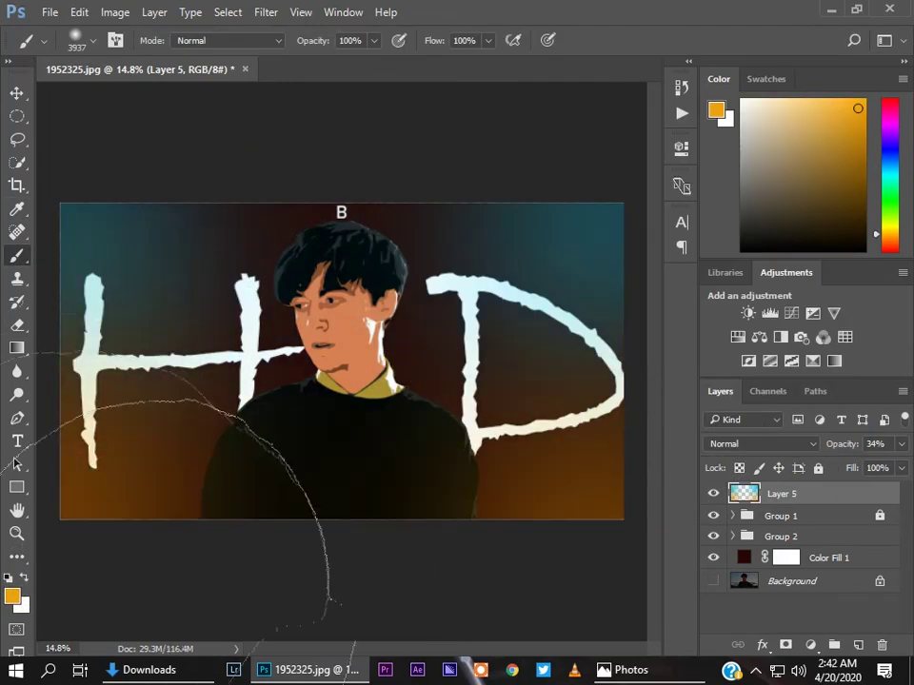
pyautogui.moveTo(850, 445); pyautogui.dragTo(838, 447)
pyautogui.click(11, 596)
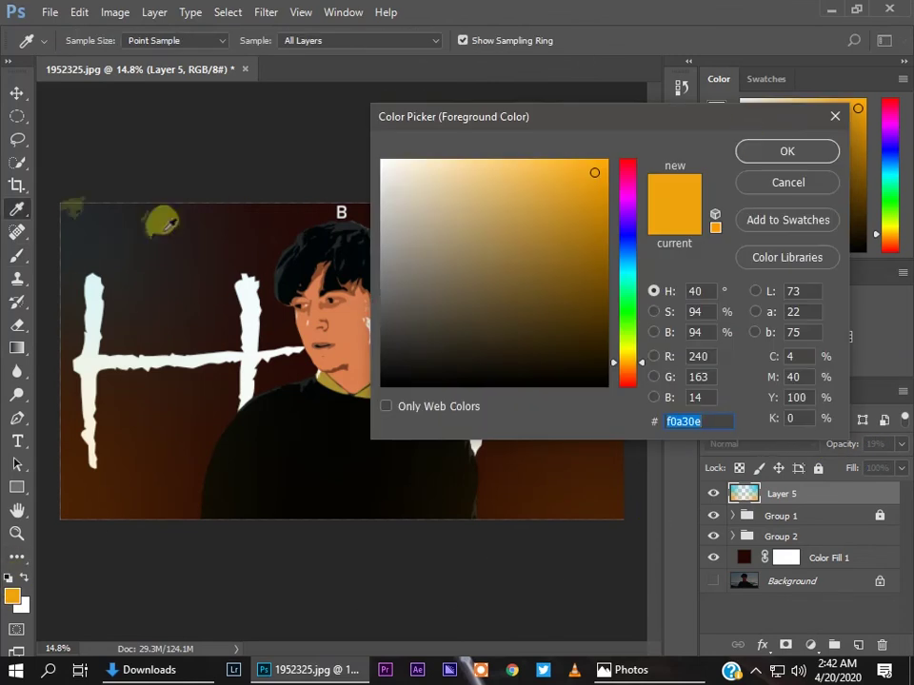
pyautogui.click(759, 150)
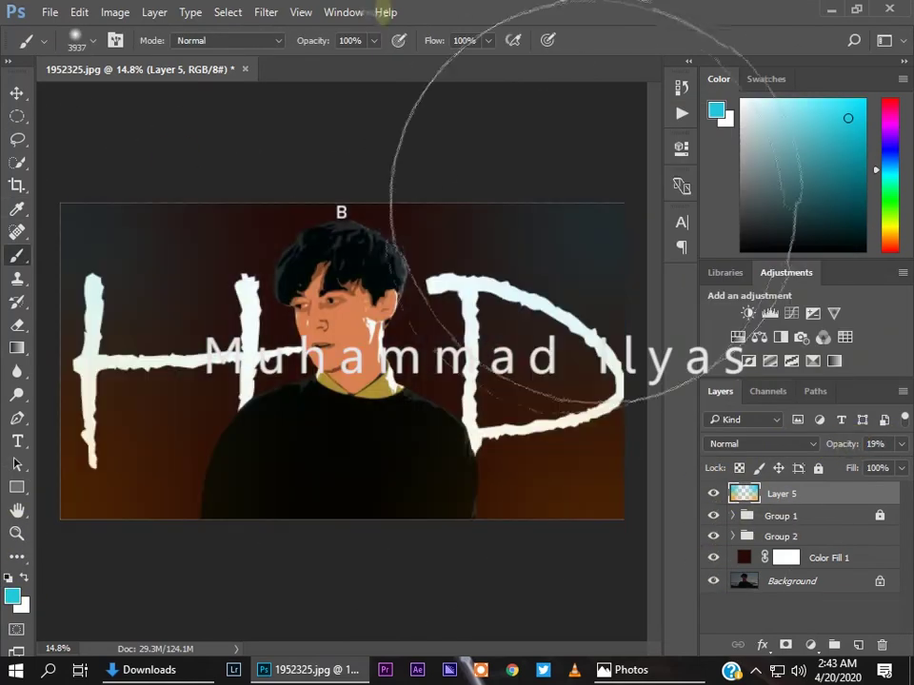
# Step: Switch the brush to pale cyan at 5000 px size
pyautogui.click(21, 600)
pyautogui.click(433, 158)
pyautogui.click(763, 150)
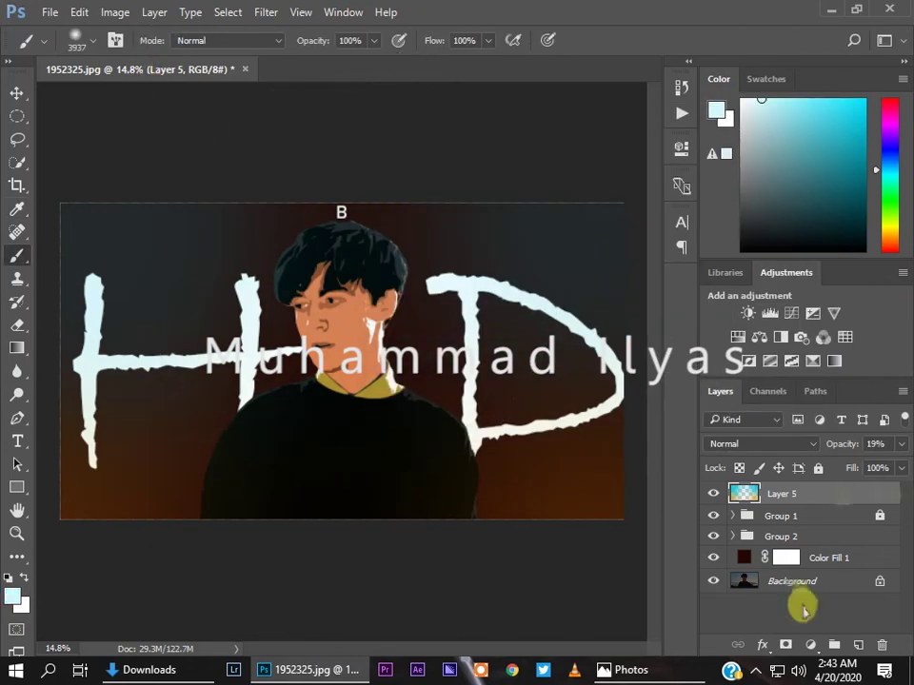
pyautogui.click(83, 40)
pyautogui.moveTo(208, 102); pyautogui.dragTo(215, 101)
pyautogui.press('Return')
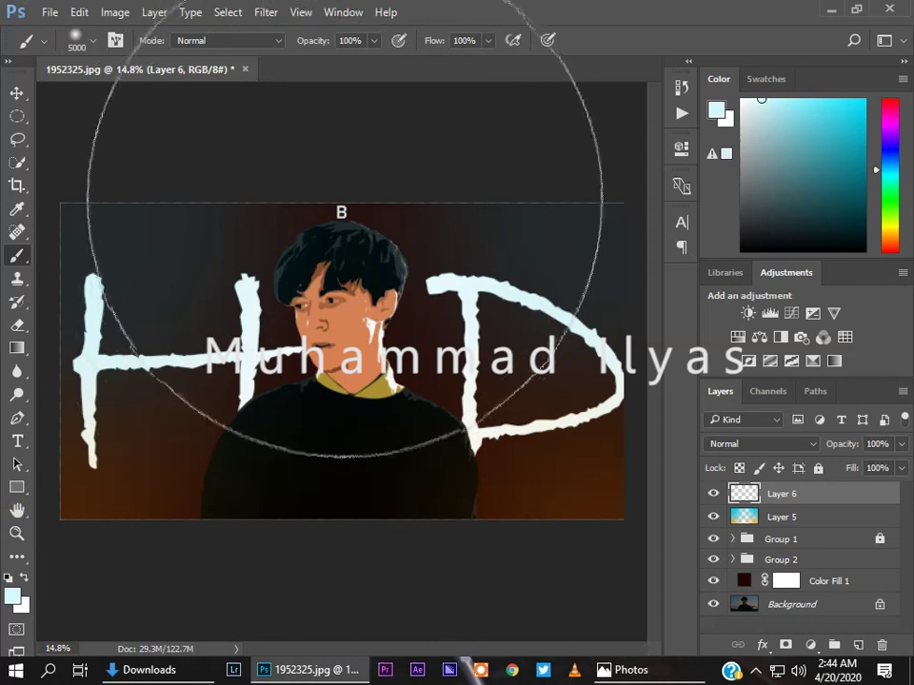
# Step: Paint pale cyan haze on Layer 6 at 15% opacity with Lighten blending
pyautogui.click(340, 238)
pyautogui.moveTo(842, 444); pyautogui.dragTo(847, 447)
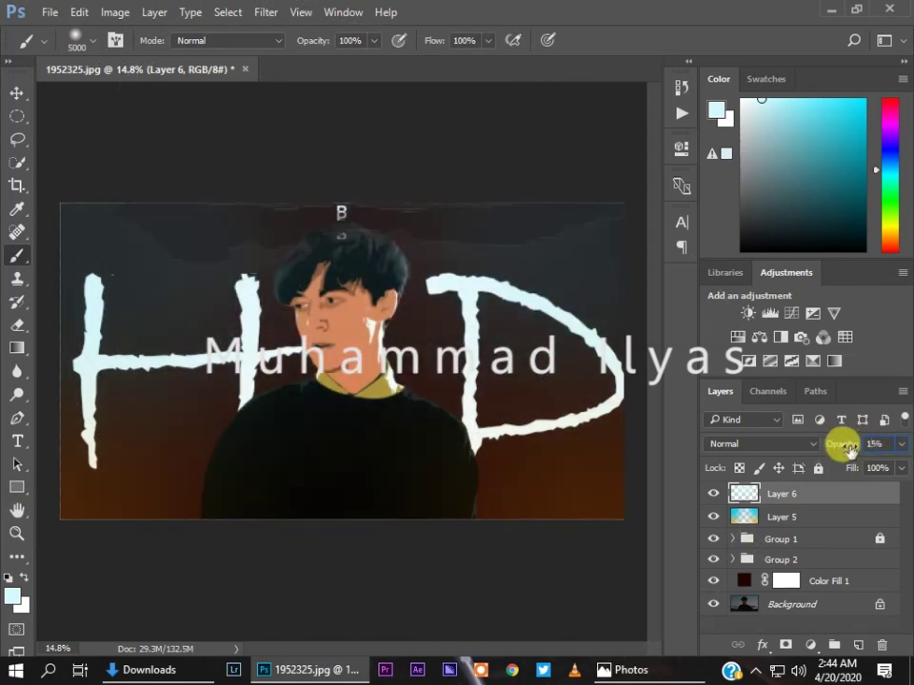
pyautogui.click(788, 444)
pyautogui.scroll(6, 787, 439)
pyautogui.scroll(-1, 788, 440)
pyautogui.scroll(2, 788, 440)
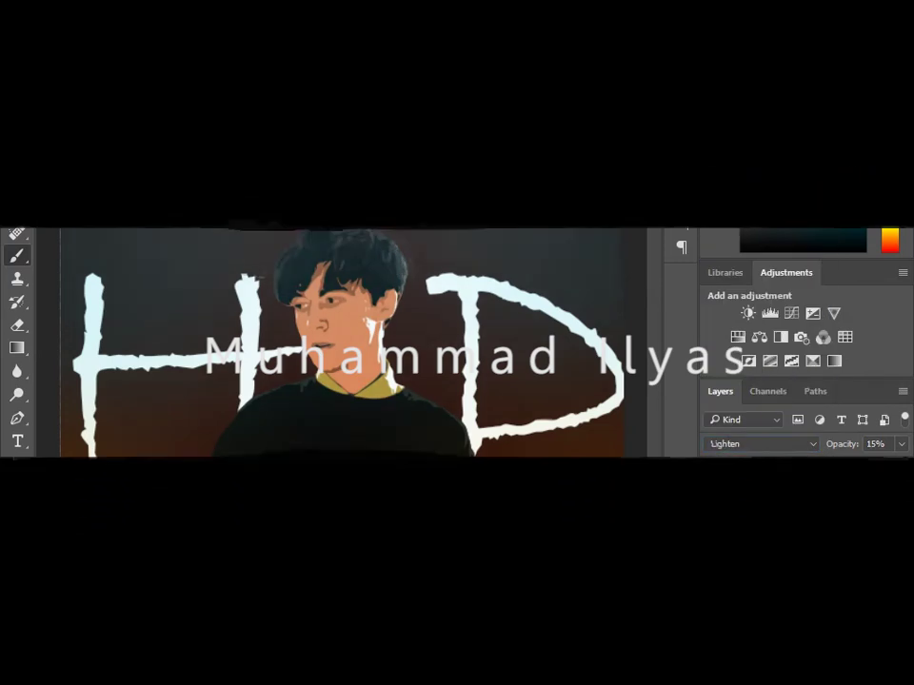